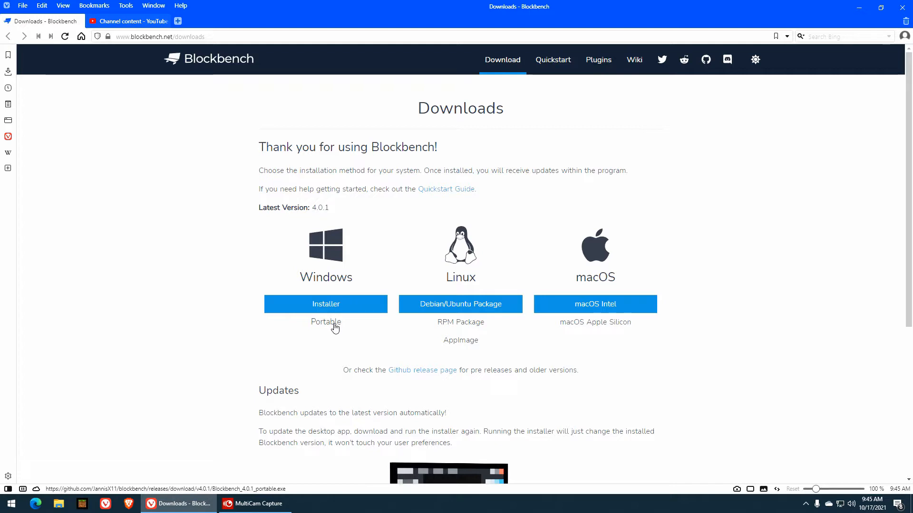
Download the portable Windows build of Blockbench 4.0.1.
click(332, 325)
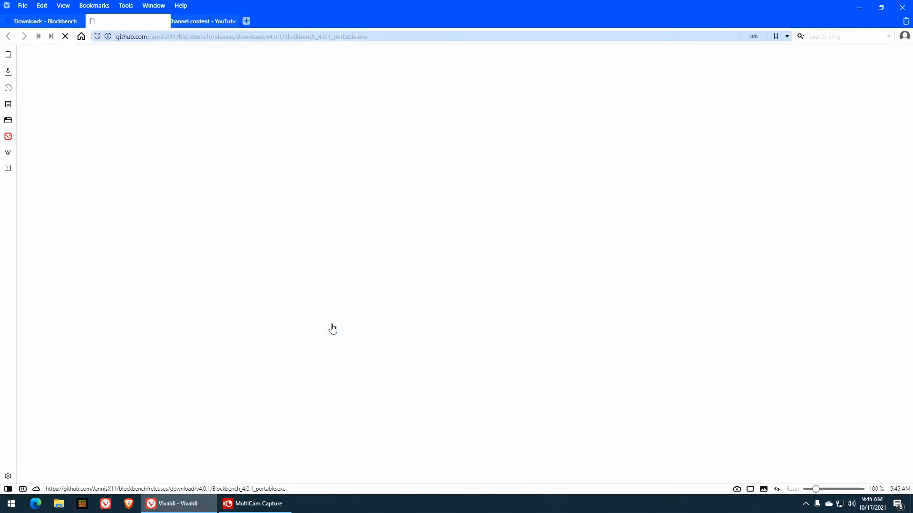
click(478, 129)
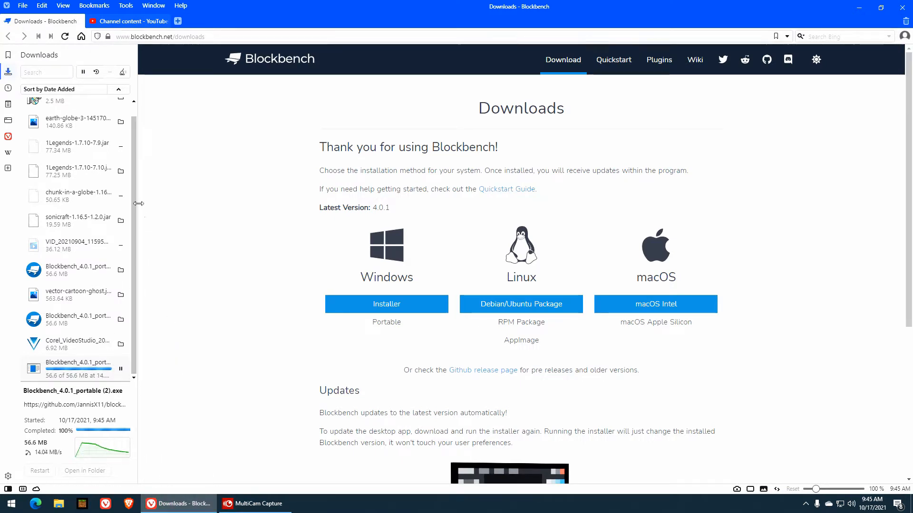
click(8, 72)
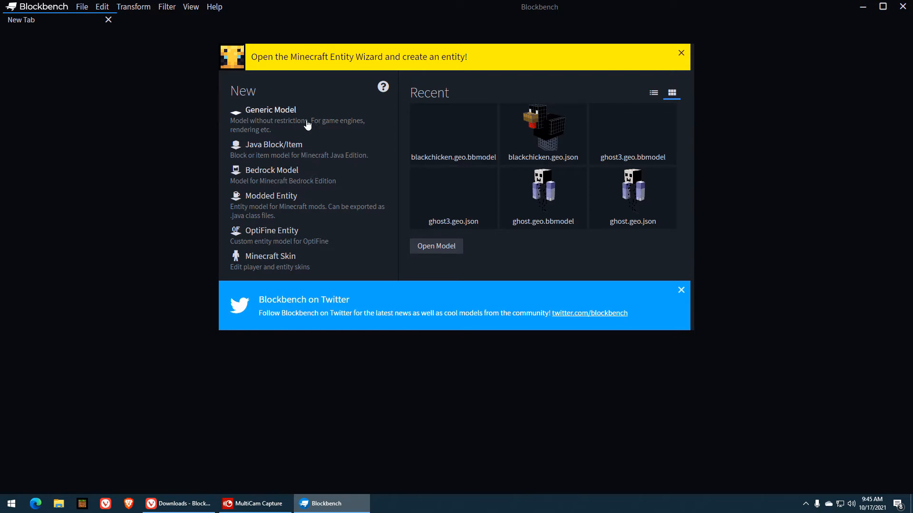
Start the Minecraft Entity Wizard and enter display name "Purple Floating Chicken" with identifier "hedtechguy:purplefloatingchicken".
click(320, 57)
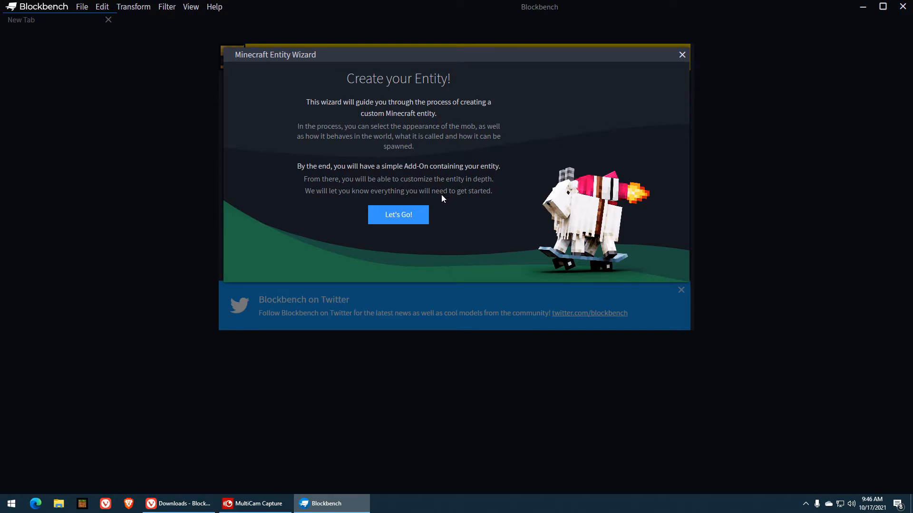
click(414, 218)
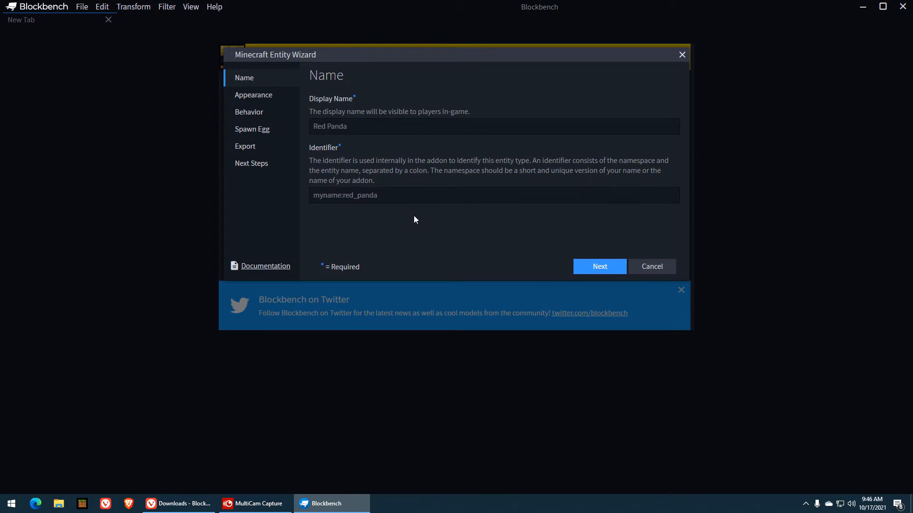
click(357, 126)
text(Purple Floating Chicken)
key(Tab)
text(hedtech)
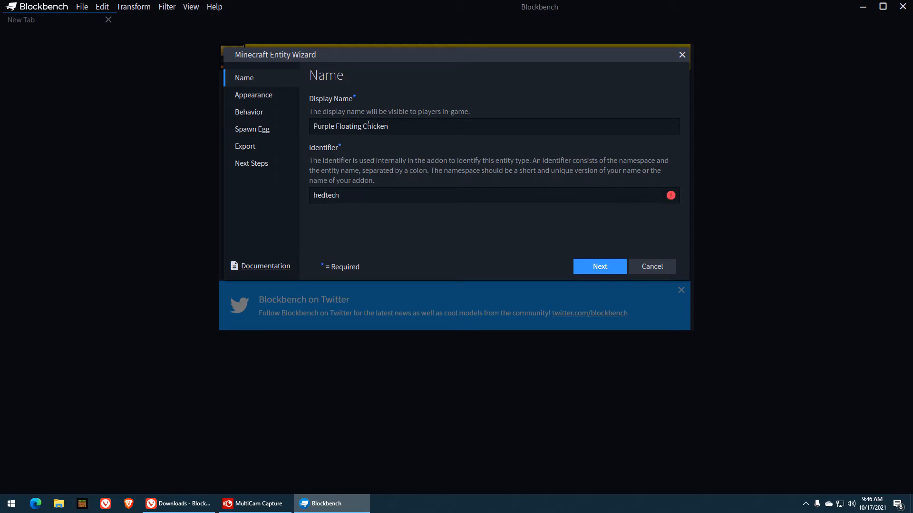
text(guy:purplefloatingchicken)
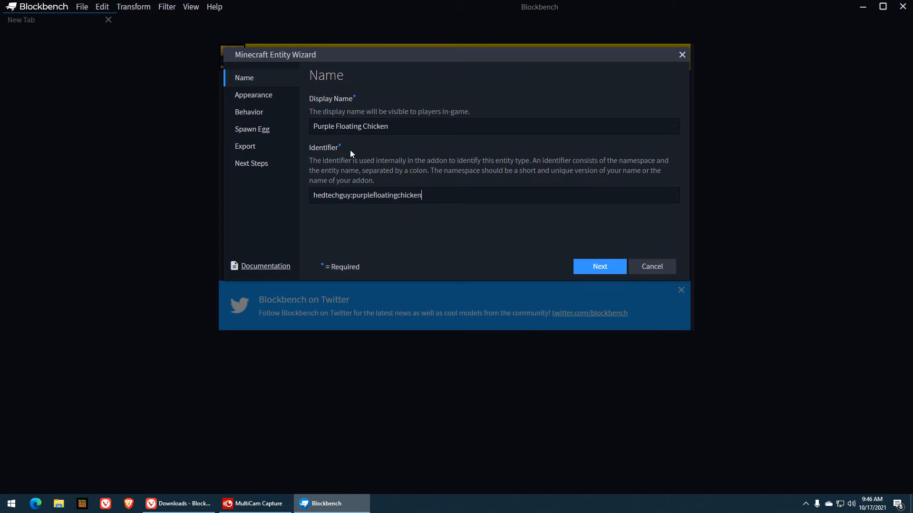
Review the display name and the namespace and entity-name parts of the identifier.
drag(315, 127, 406, 129)
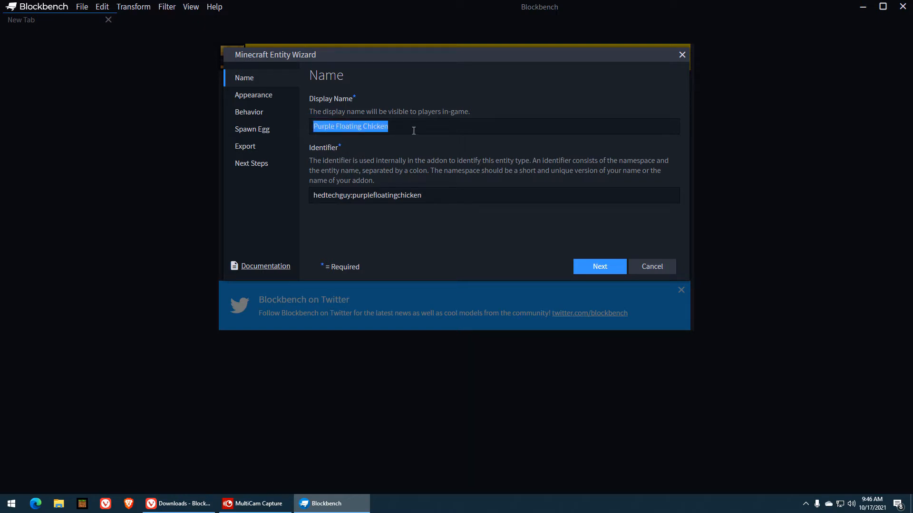
click(393, 127)
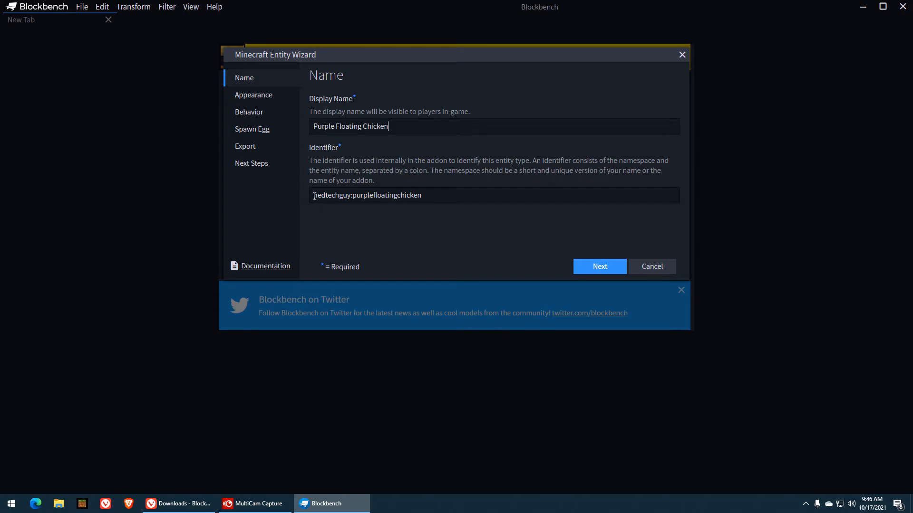
drag(314, 196, 441, 196)
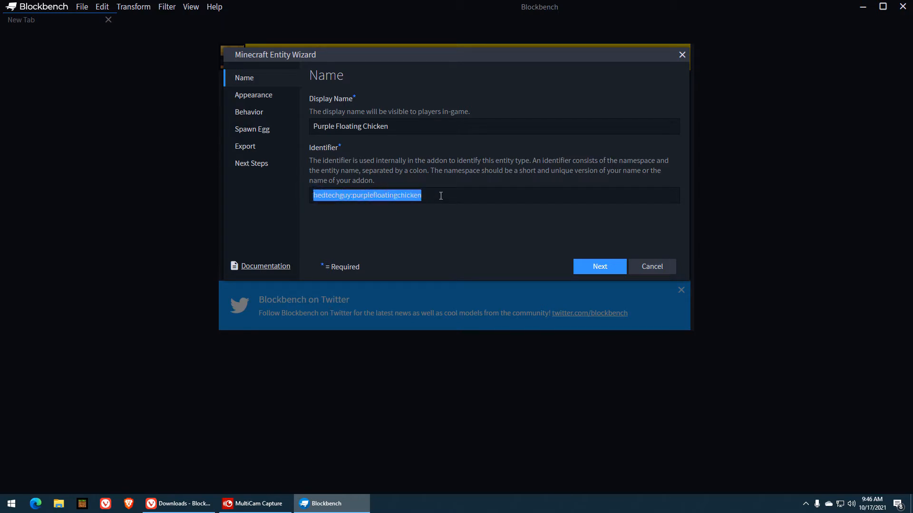
click(341, 195)
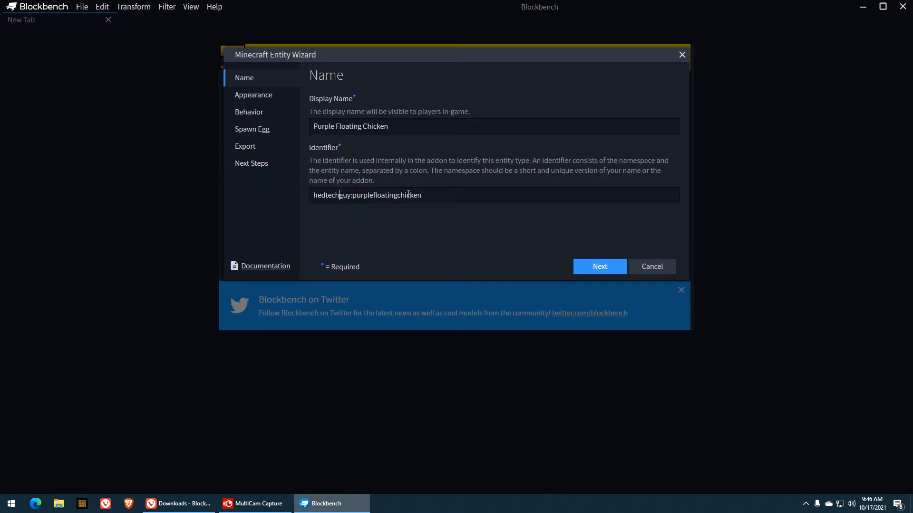
drag(350, 195, 288, 200)
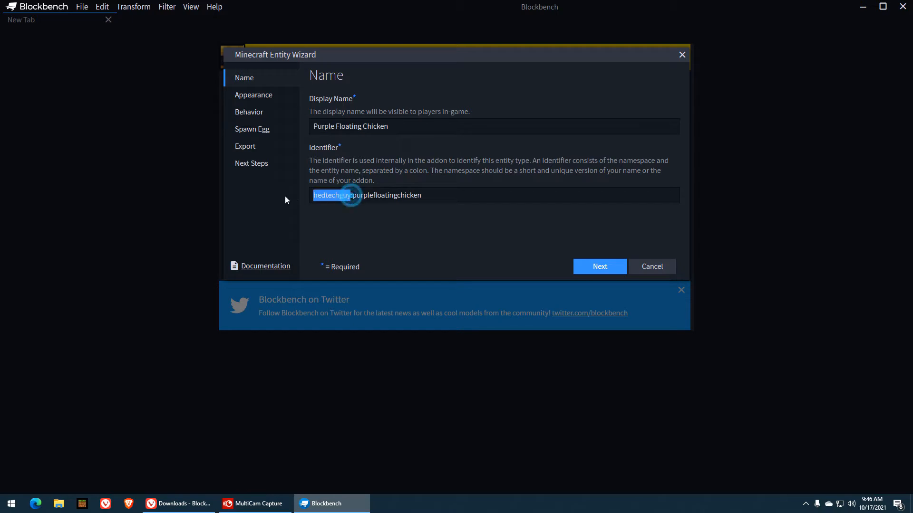
click(418, 193)
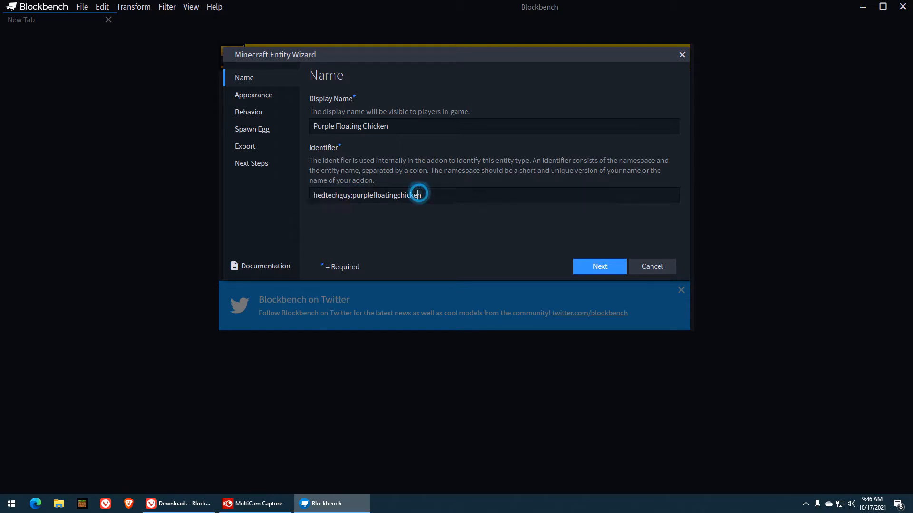
drag(433, 195, 353, 195)
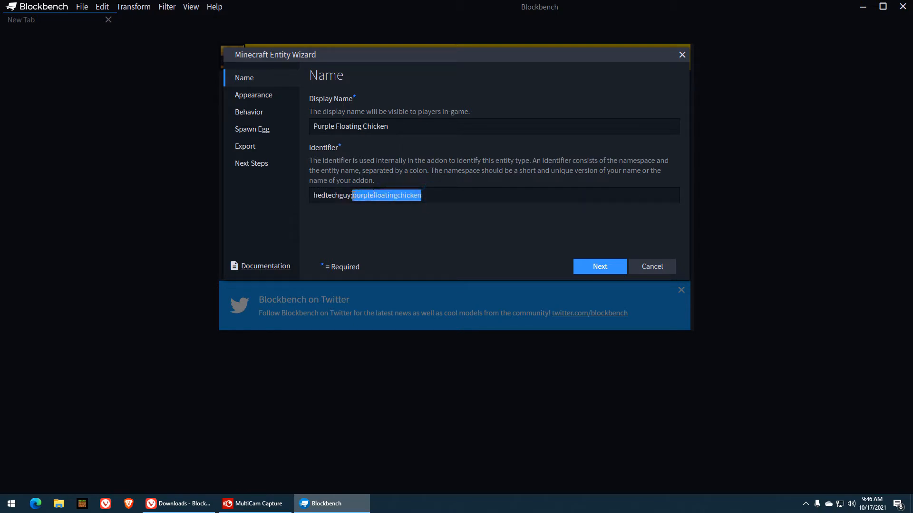
click(352, 195)
click(430, 197)
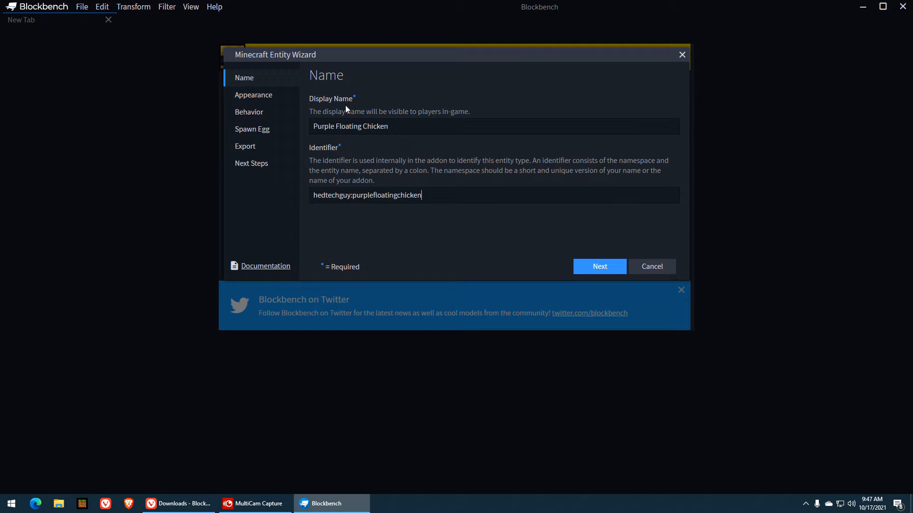
Proceed to the wizard's appearance stage and look through the list of available mobs.
click(600, 267)
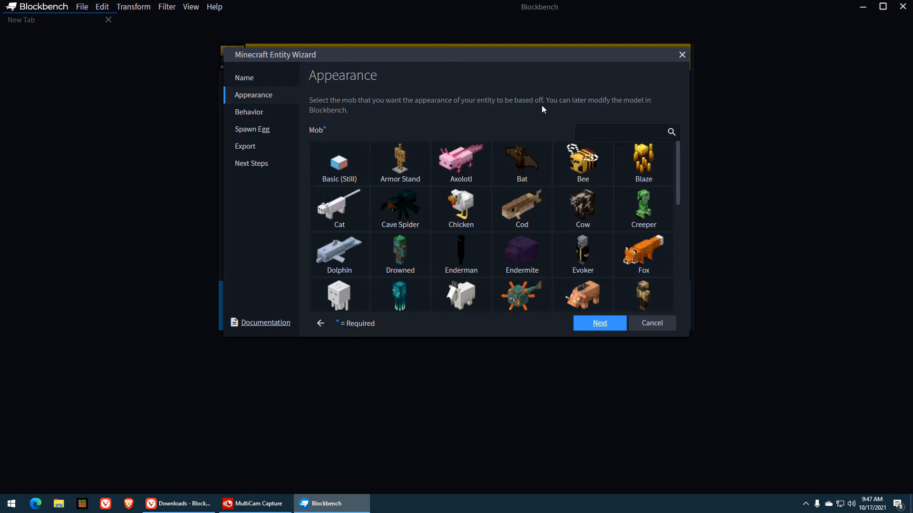
scroll(561, 202, down, 3)
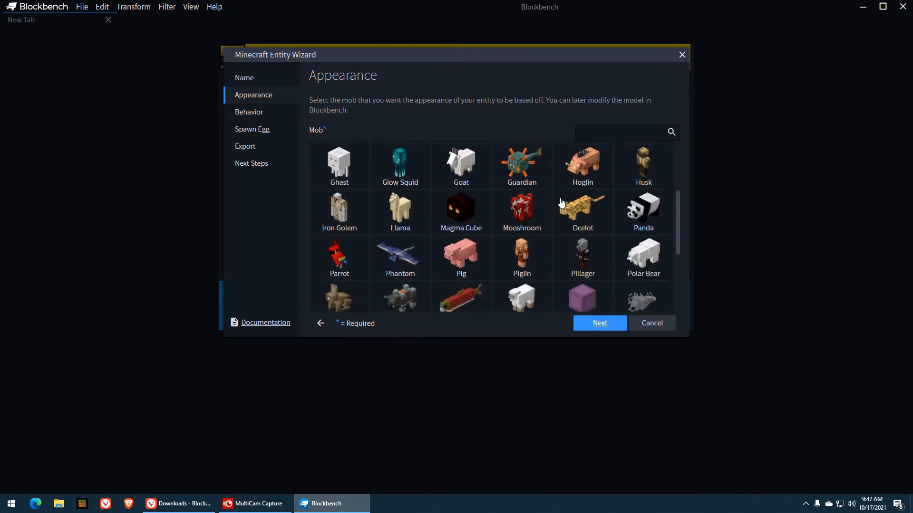
scroll(561, 202, down, 3)
scroll(561, 203, up, 10)
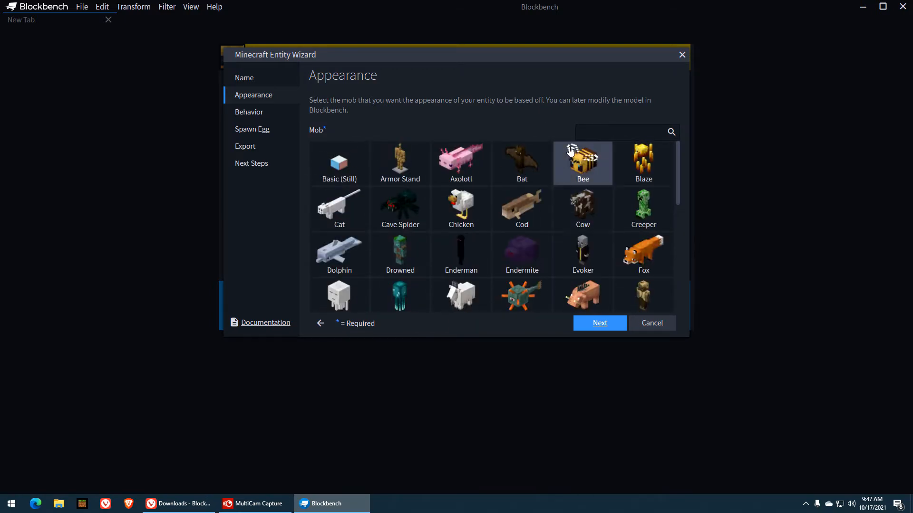
Search the mob list for "zombie", "village" and "il", clearing each search term.
click(597, 132)
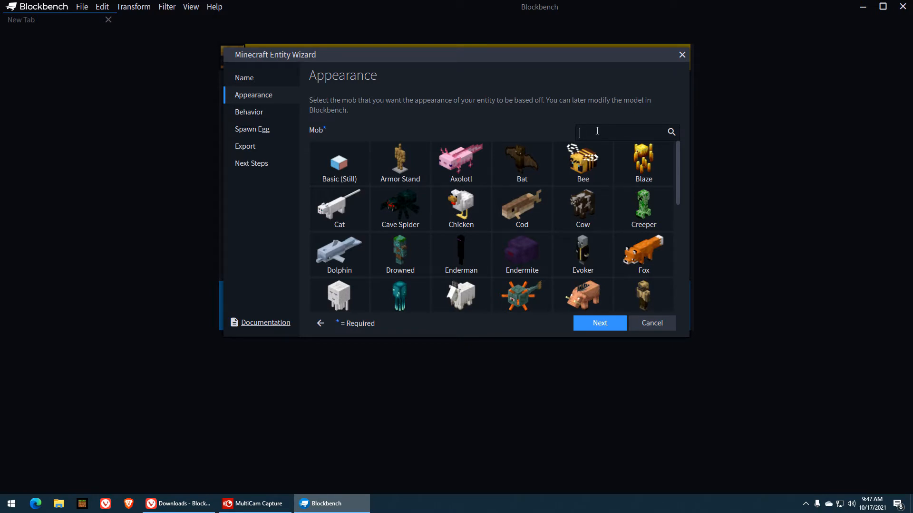
text(zombie)
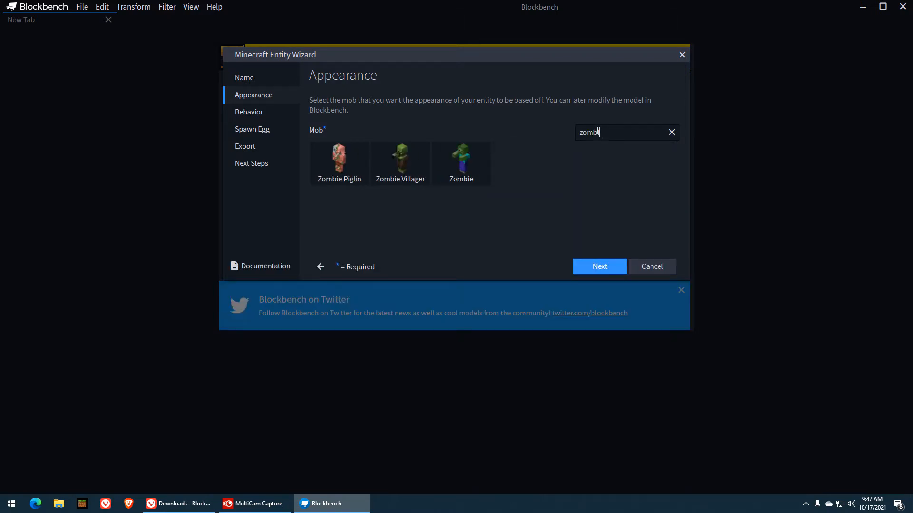
key(BackSpace)
key(BackSpace)
key(BackSpace)
key(BackSpace)
key(BackSpace)
key(BackSpace)
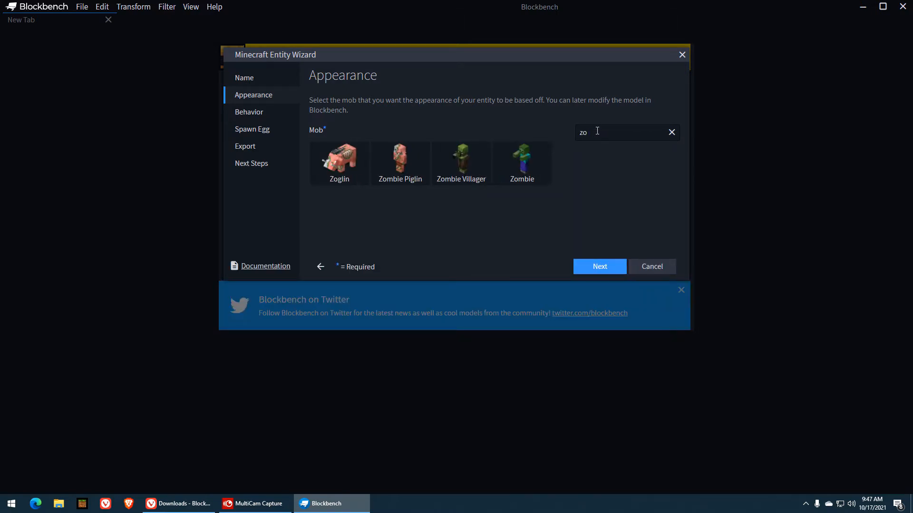
text(village)
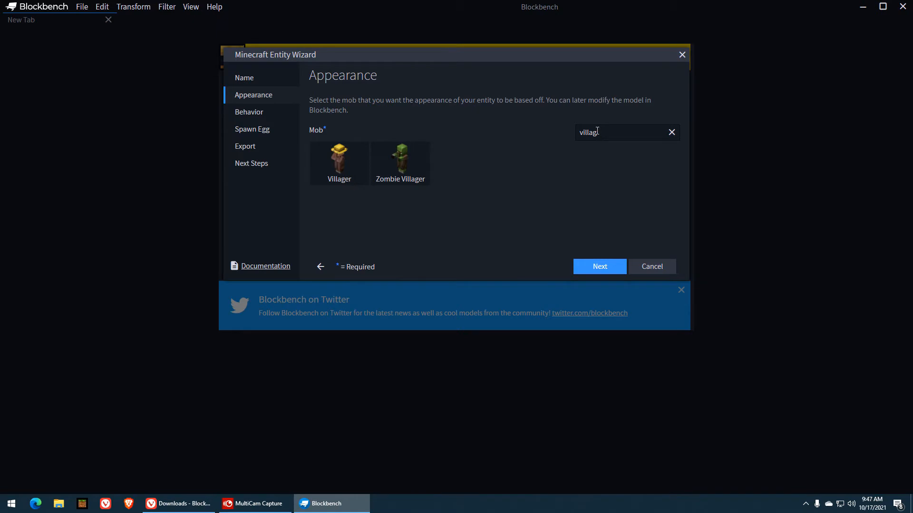
key(BackSpace)
key(BackSpace)
key(BackSpace)
key(BackSpace)
key(BackSpace)
key(BackSpace)
key(BackSpace)
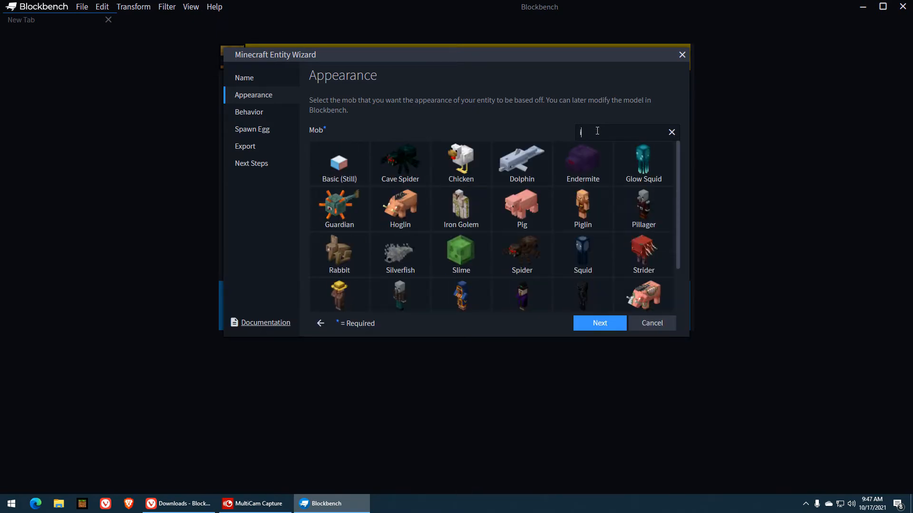
text(il)
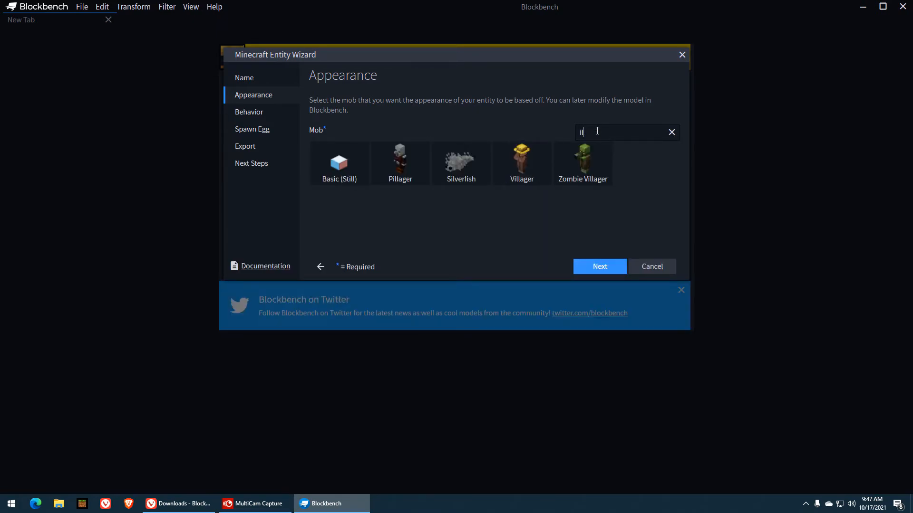
key(BackSpace)
key(BackSpace)
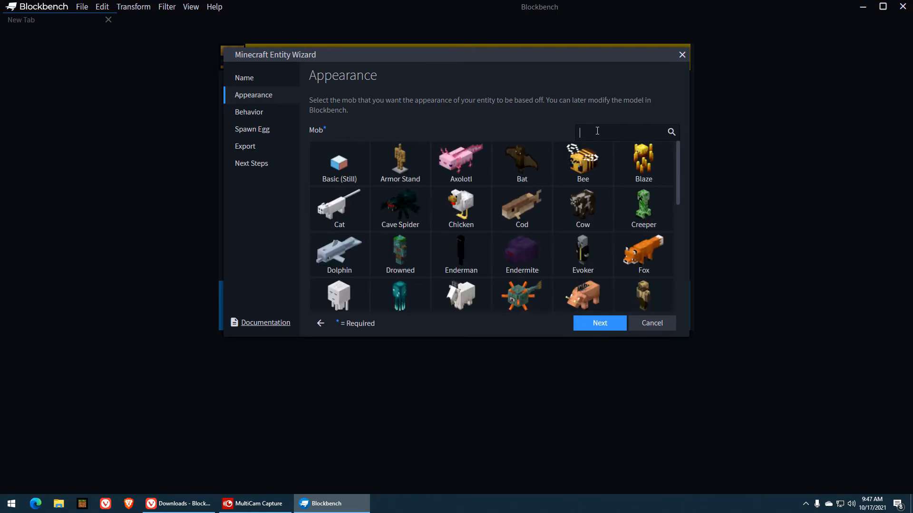
Find and choose Chicken as the entity's base appearance, and accept Same Behavior for how it acts.
text(chick)
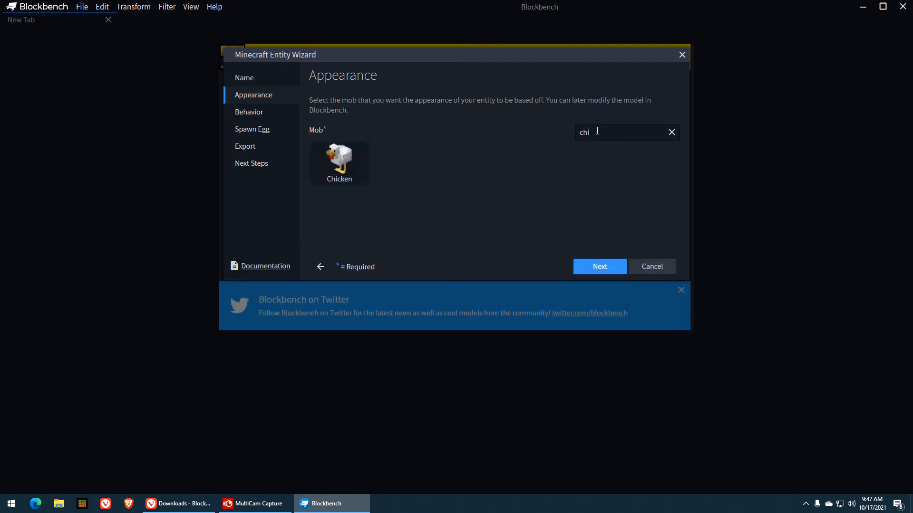
click(332, 171)
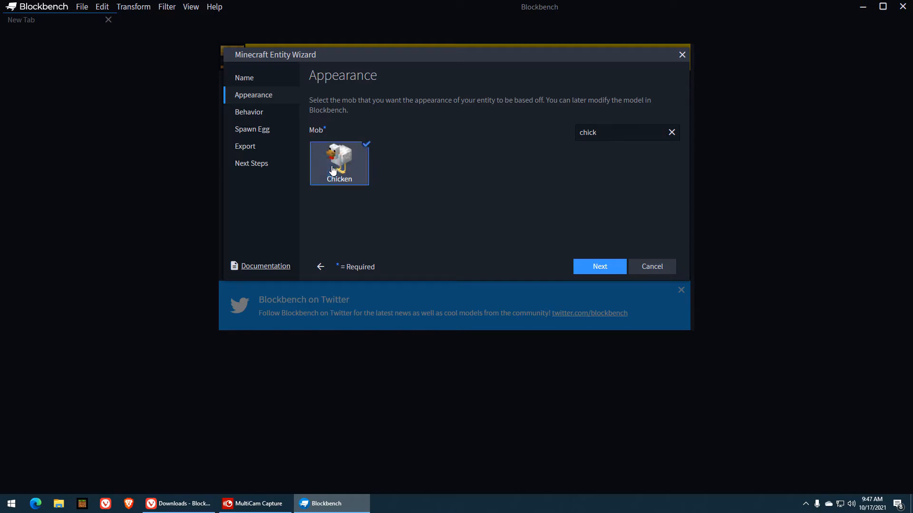
click(599, 267)
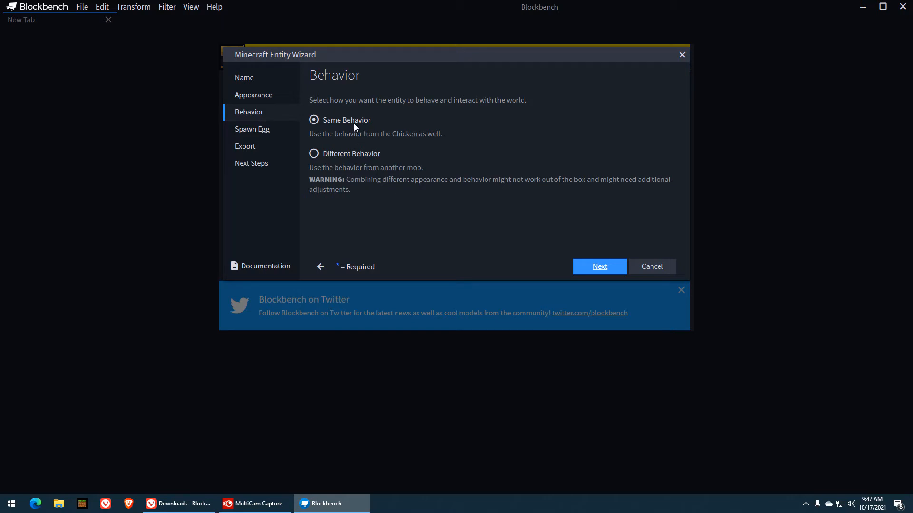
click(597, 271)
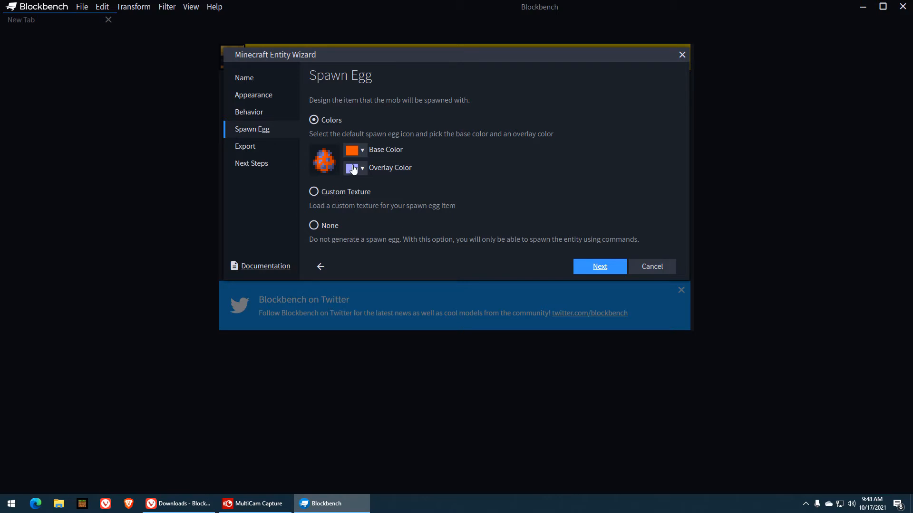
Set the spawn egg's base color to black and its overlay color to dark blue #372e74, and proceed to the export stage.
click(361, 151)
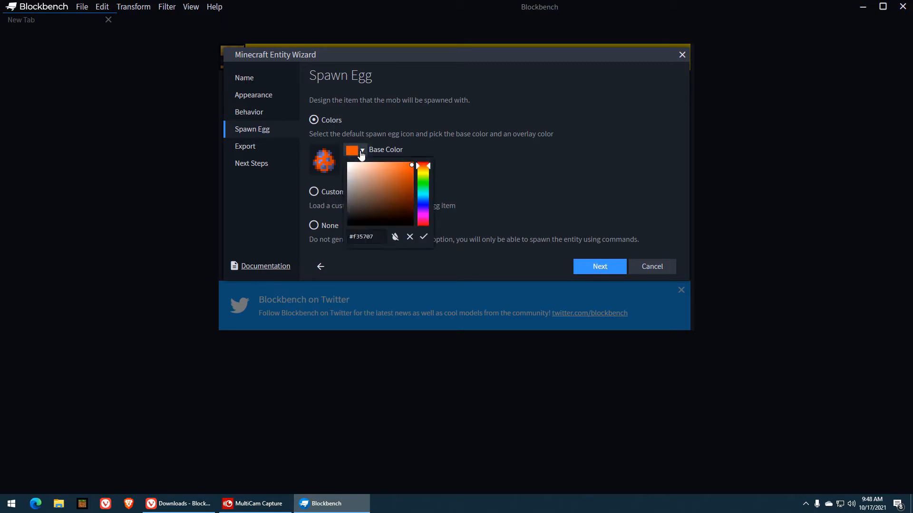
click(349, 223)
click(481, 164)
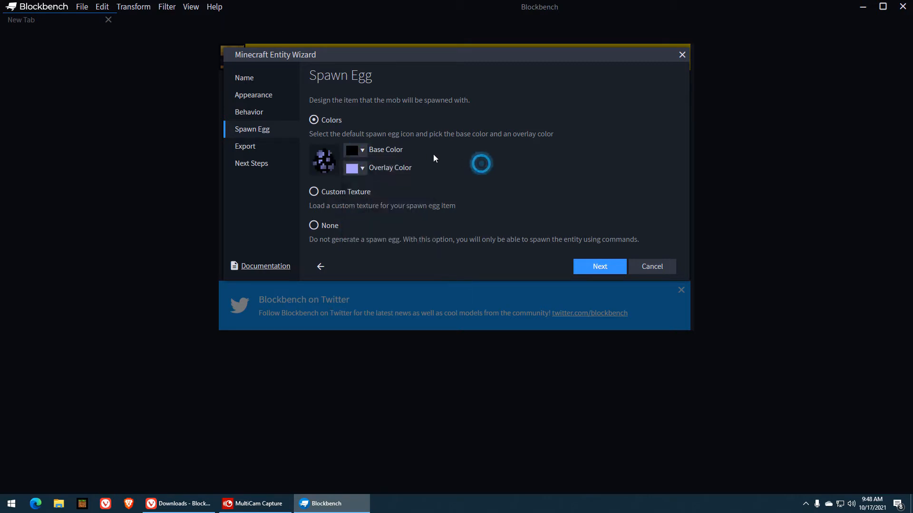
click(362, 168)
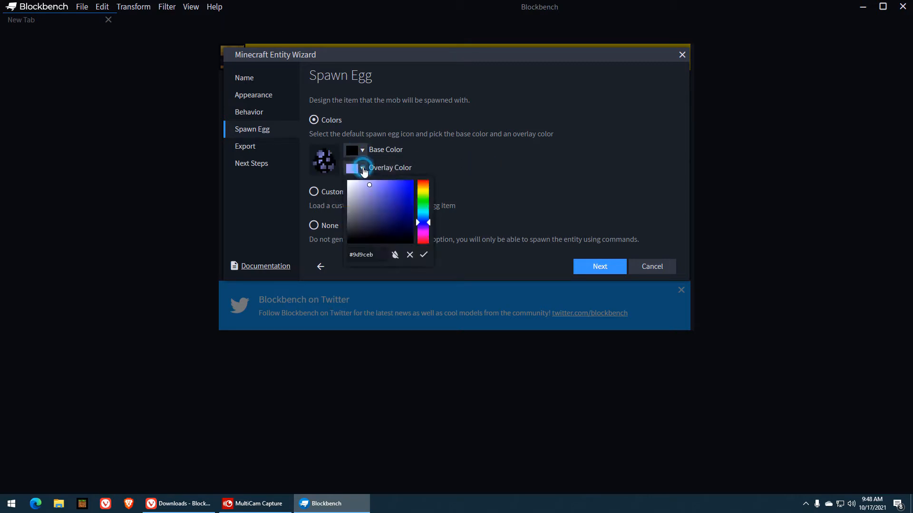
click(391, 225)
click(387, 215)
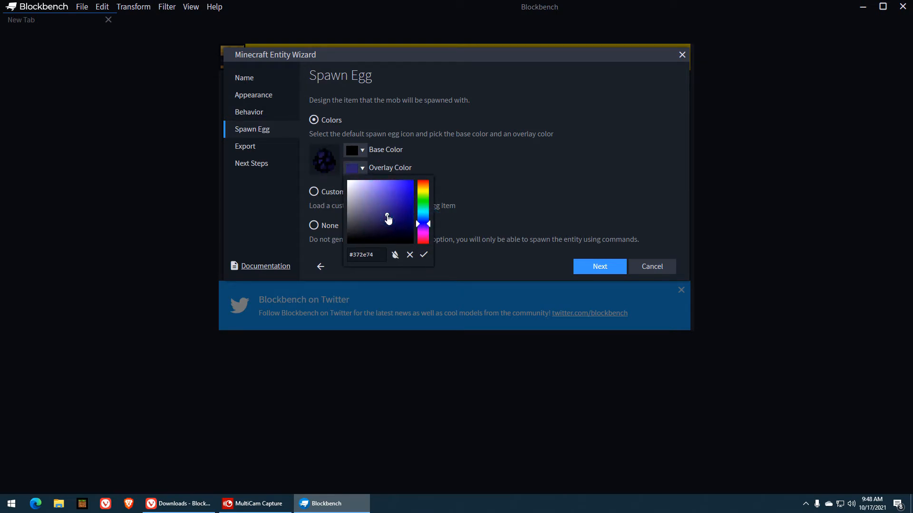
click(490, 189)
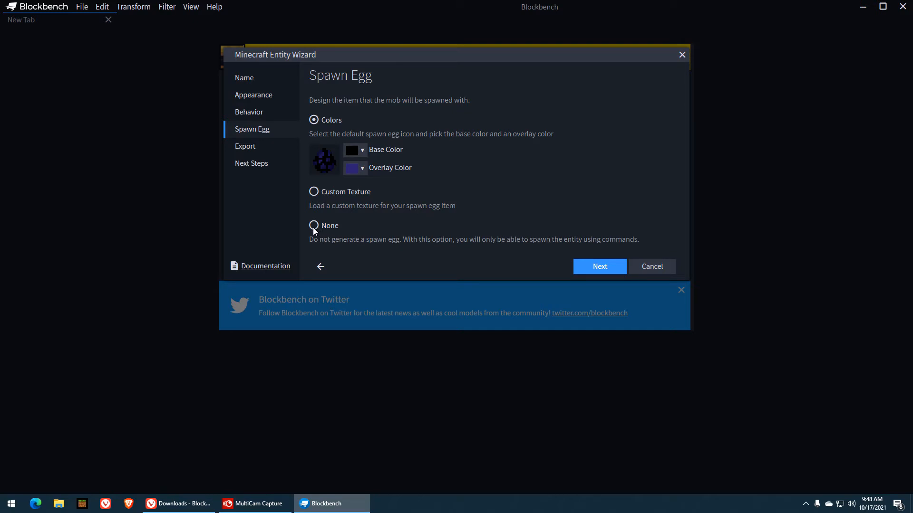
click(591, 267)
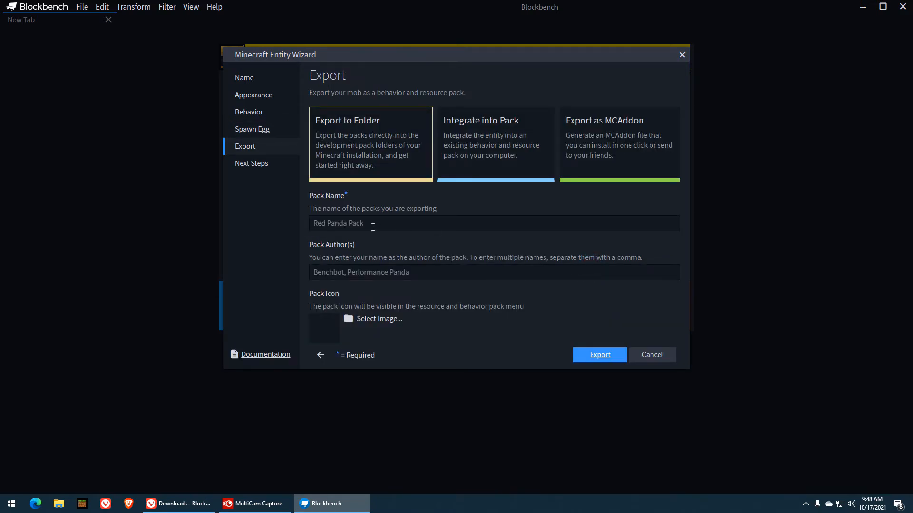
Export the packs to folder with the name Floating Purple Chicken and the author's name filled in, and open the model for editing.
click(388, 226)
text(Floating Pu)
text(rple Chic)
text(cken)
key(Tab)
text(hedtechguy)
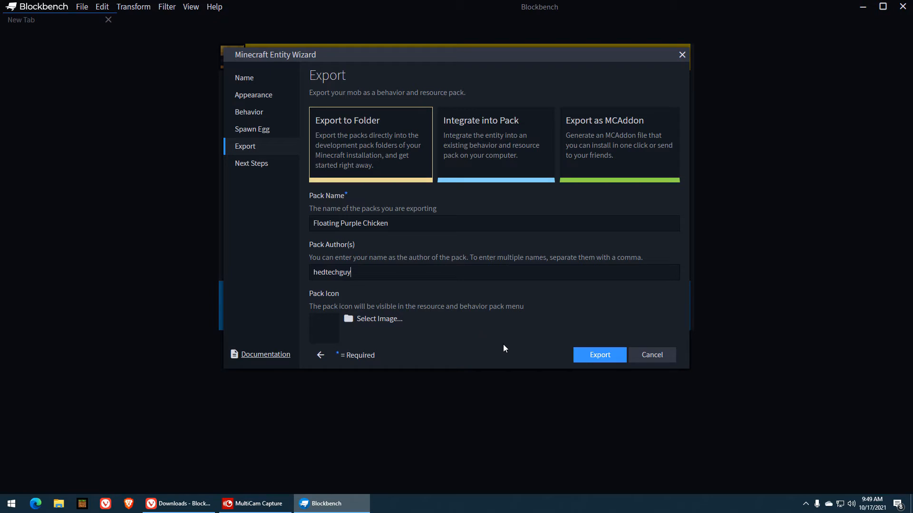
click(585, 360)
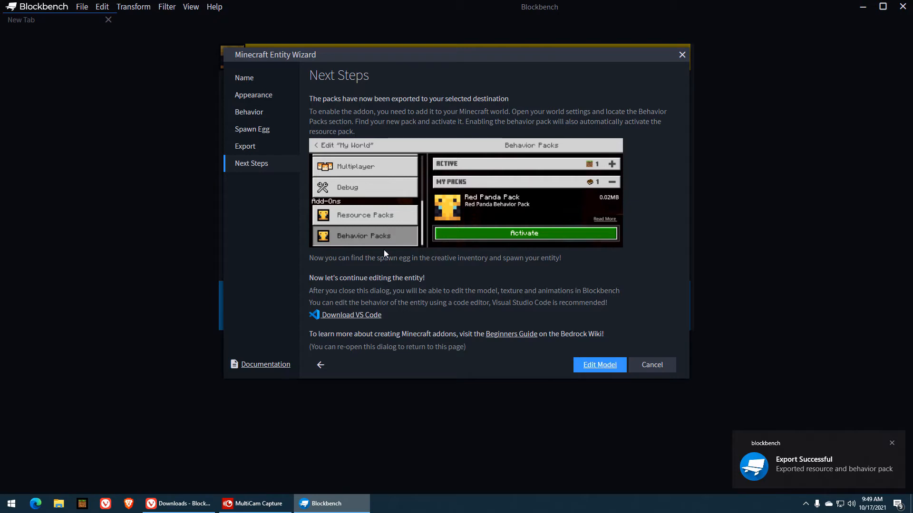
click(601, 365)
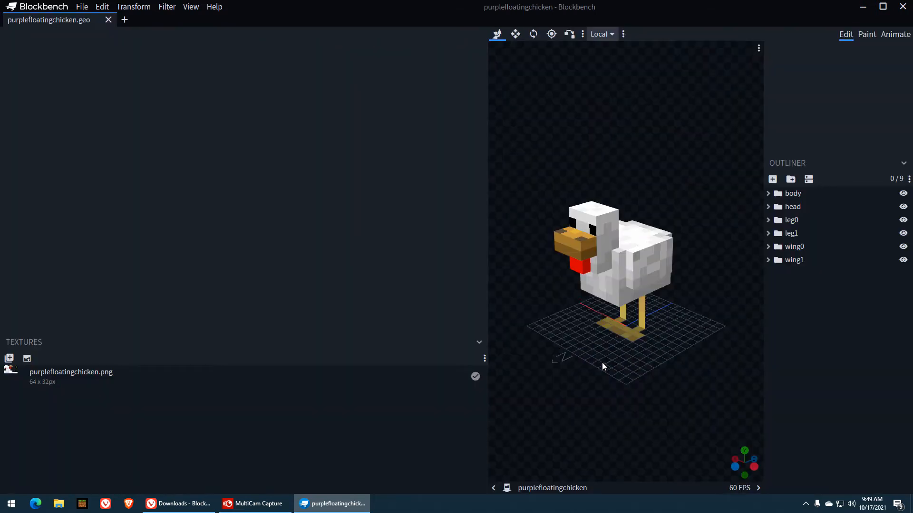
Select the chicken's body, head, beak, wing and leg one after another, and switch the model to paint mode.
click(636, 235)
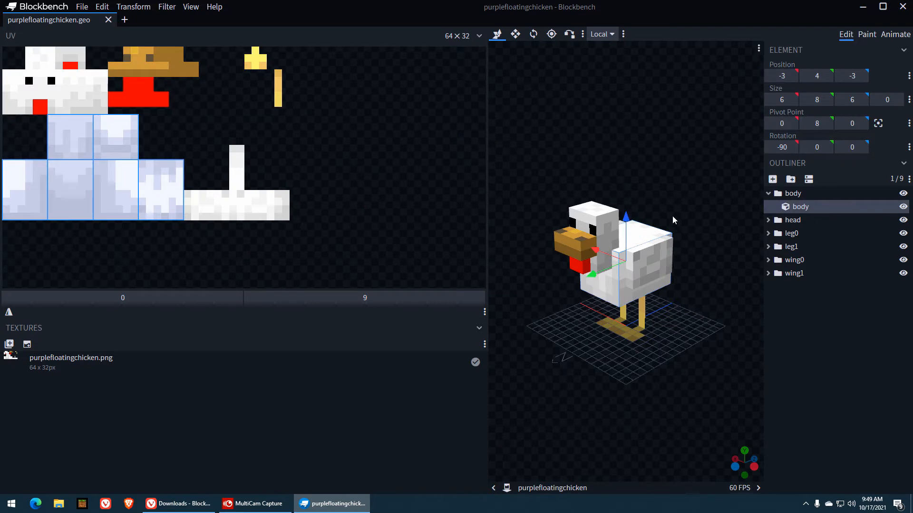
click(597, 228)
click(581, 253)
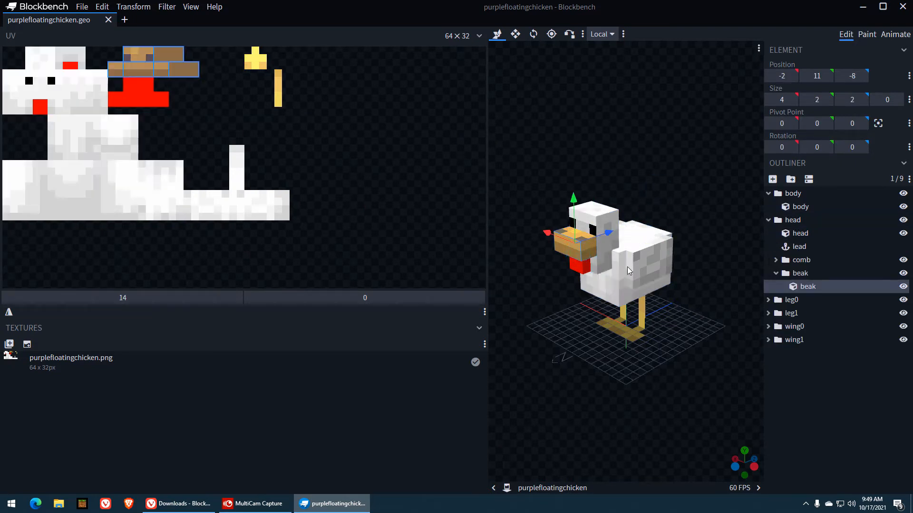
click(667, 269)
click(635, 328)
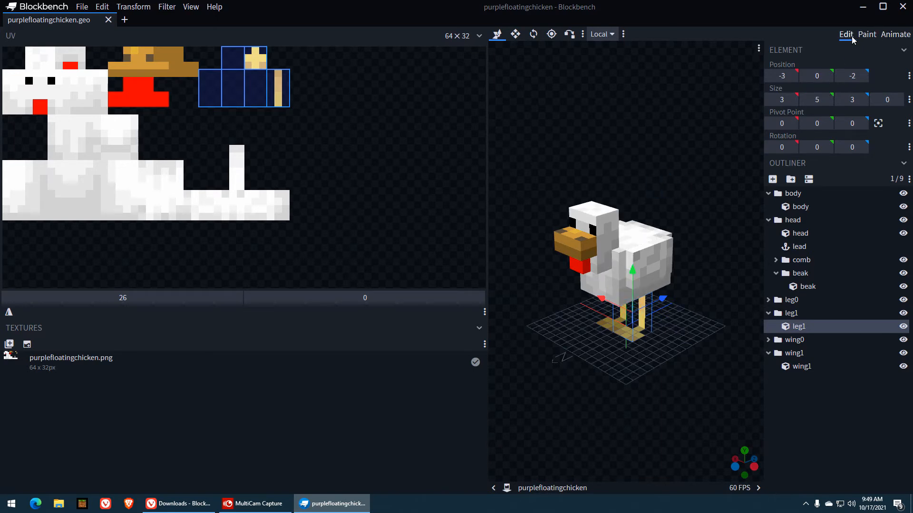
click(866, 36)
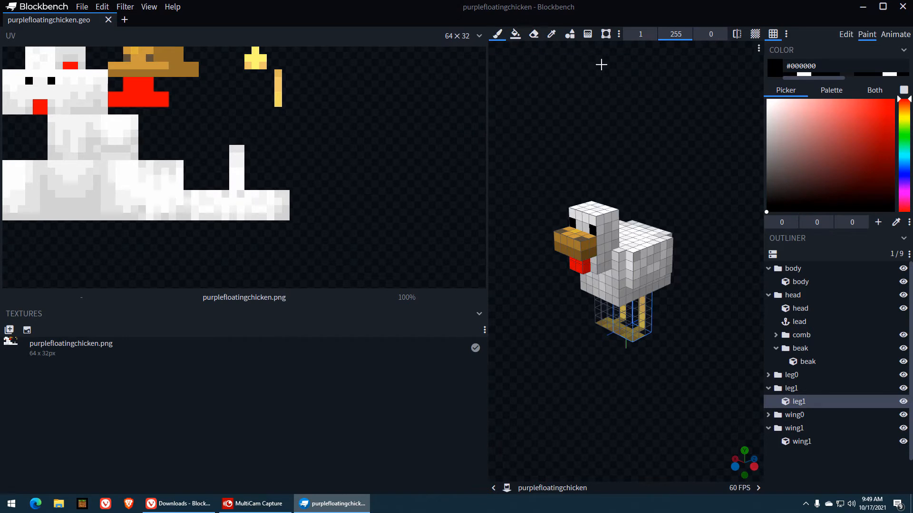
Brush a #b95c5c test stroke on an empty area of the texture and remove it with the Eraser.
click(831, 129)
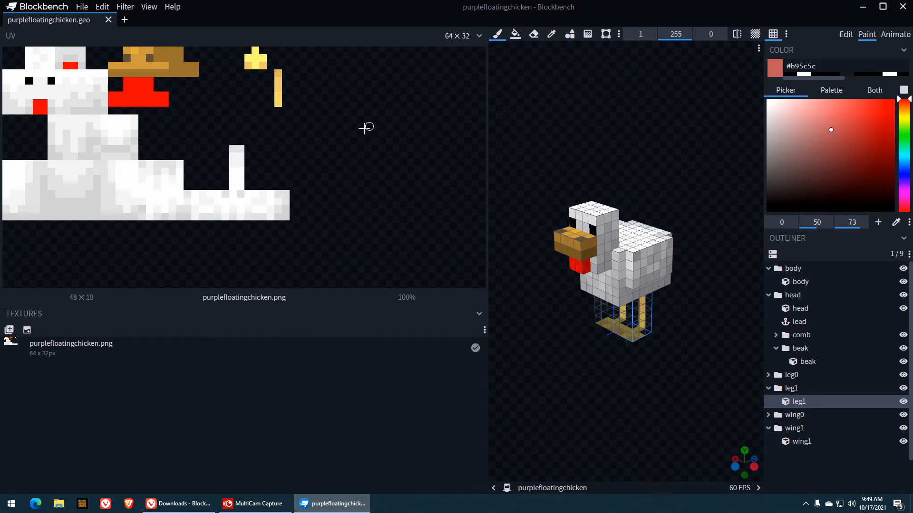
mouse_move(337, 140)
mouse_down()
mouse_move(371, 139)
mouse_move(387, 151)
mouse_up()
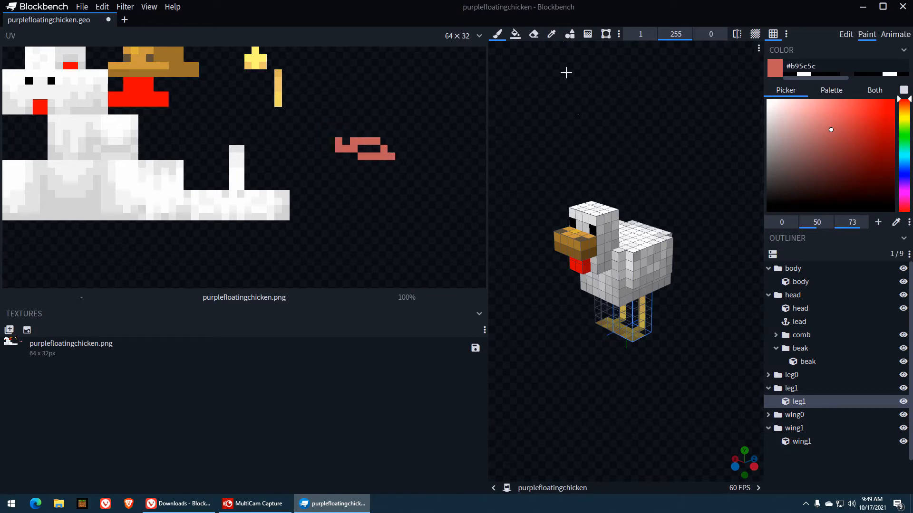
click(534, 36)
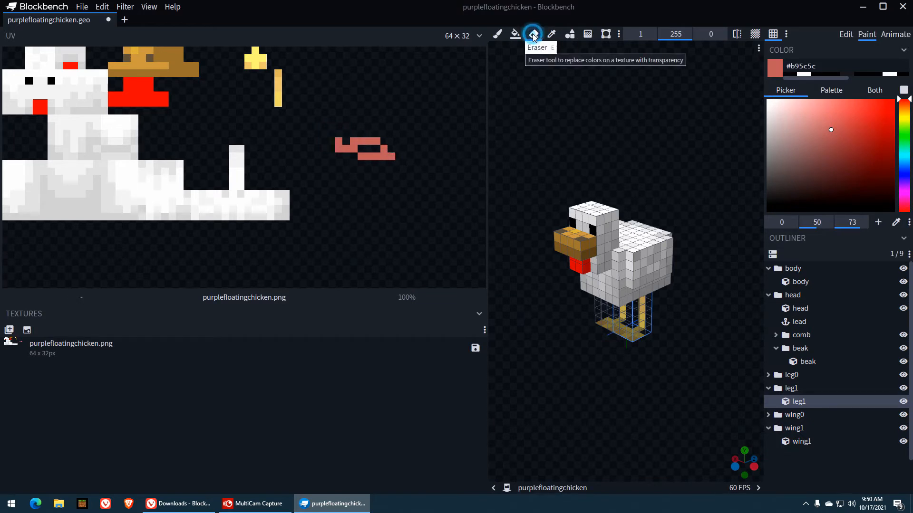
mouse_move(339, 136)
mouse_down()
mouse_move(340, 147)
mouse_move(352, 149)
mouse_move(359, 135)
mouse_move(392, 153)
mouse_move(377, 141)
mouse_up()
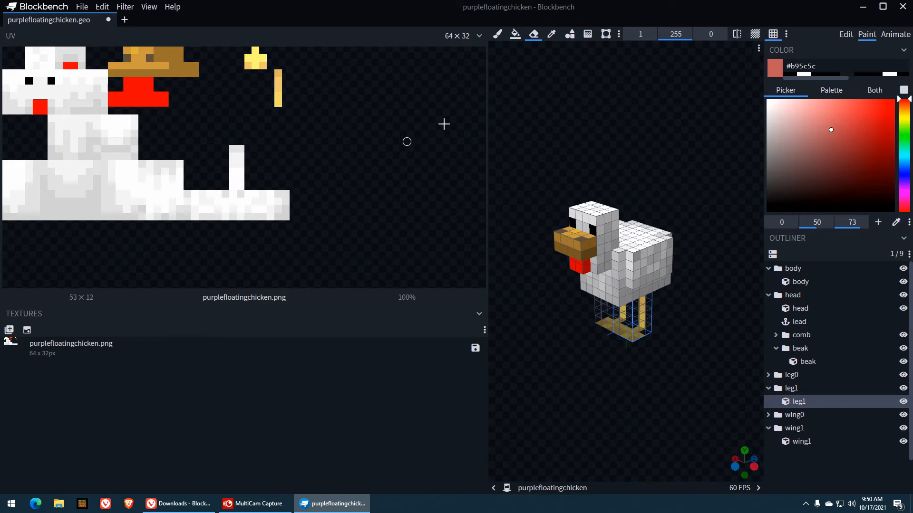
Brush a short stroke with the Paint Brush on the texture's empty area and undo it.
click(498, 34)
drag(362, 117, 369, 134)
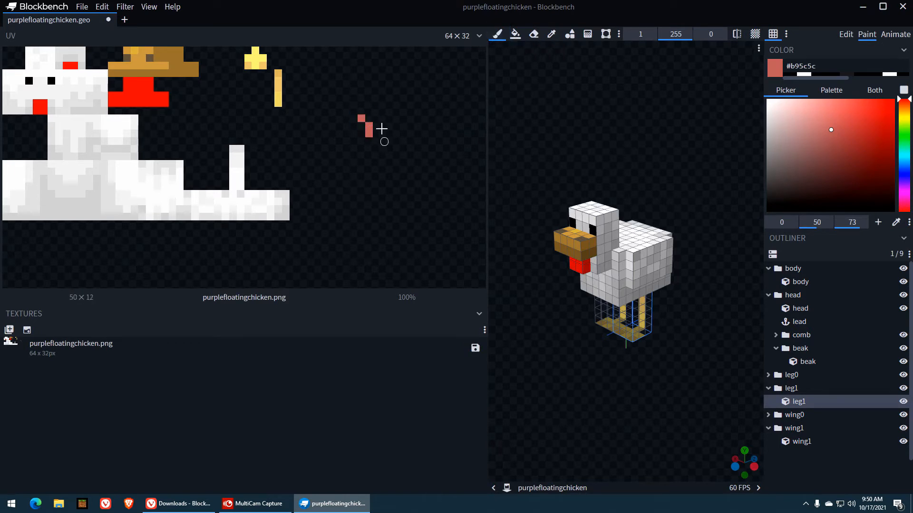
click(82, 6)
mouse_move(101, 10)
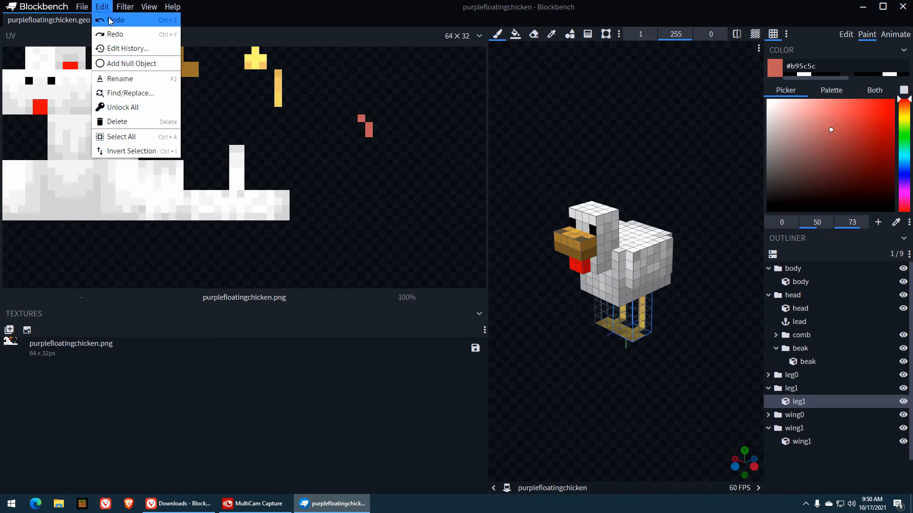
click(114, 20)
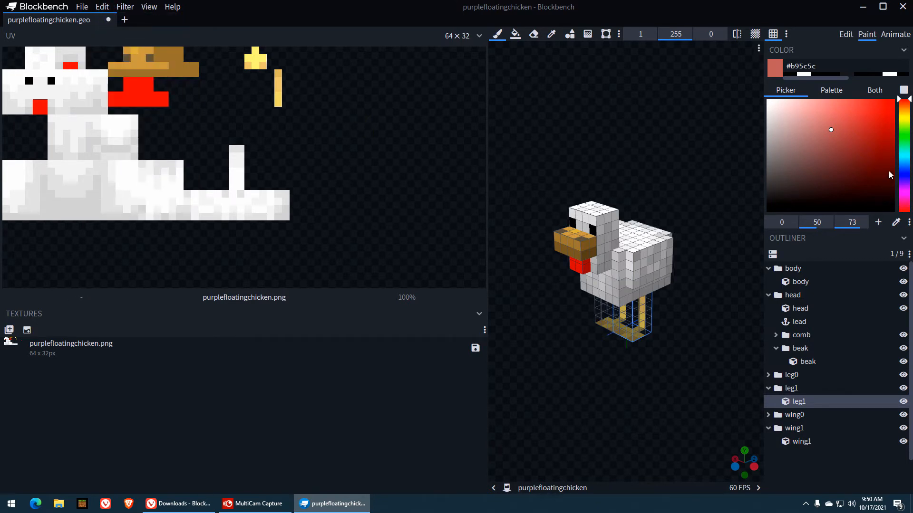
Set the brush color to purple #451d99 and paint the pixels between and above the eyes on the front of the head.
click(903, 180)
click(857, 128)
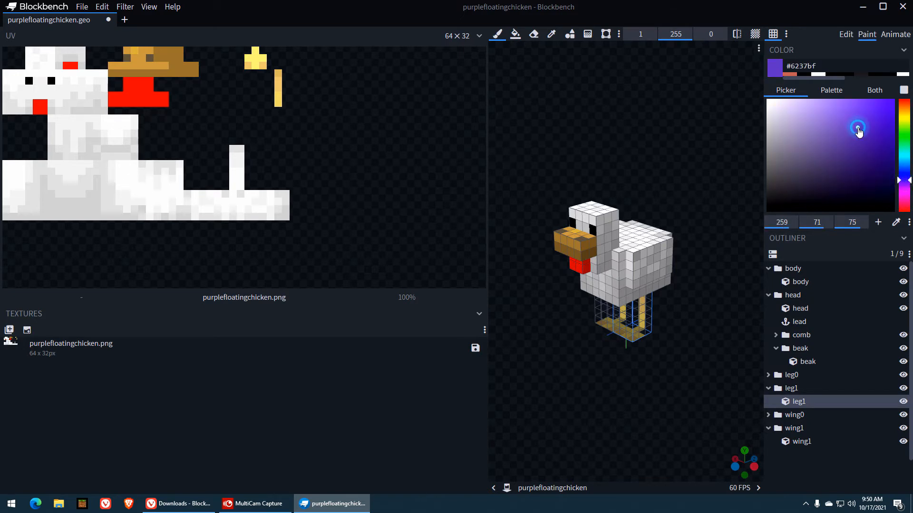
drag(857, 128, 865, 139)
click(870, 144)
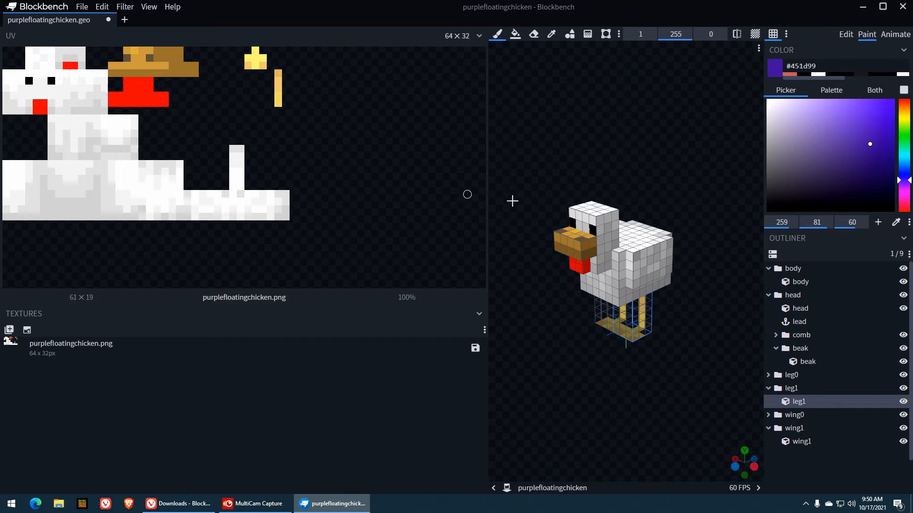
click(578, 216)
drag(578, 216, 584, 216)
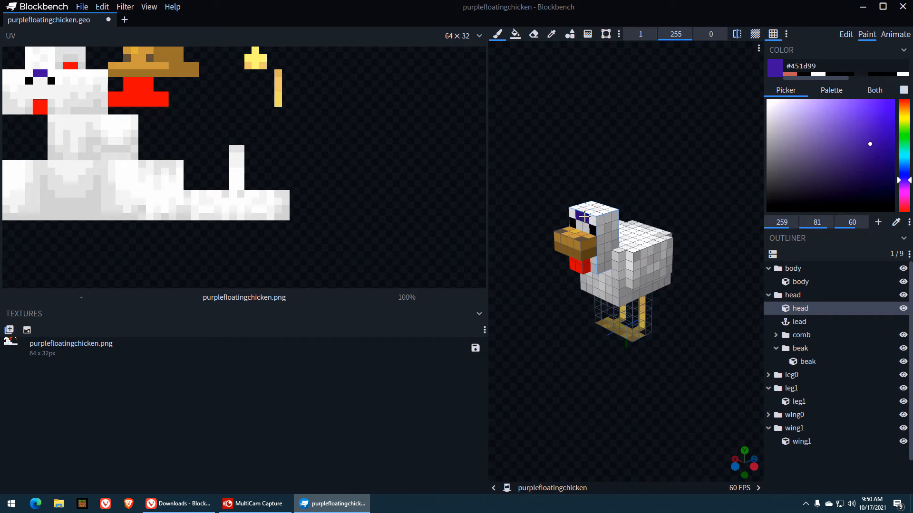
click(579, 223)
click(586, 224)
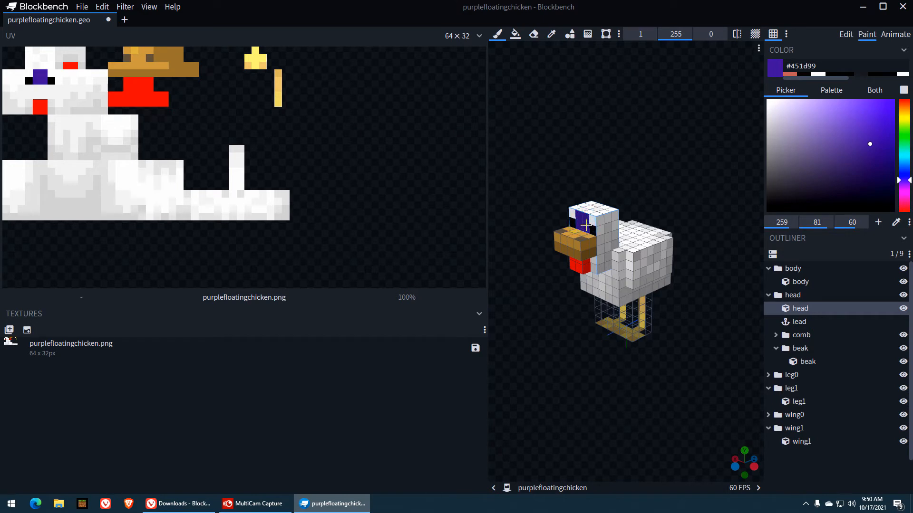
Paint the pixels directly above each eye and the row beneath the eyes in the same purple.
click(51, 74)
click(30, 73)
drag(29, 88, 56, 88)
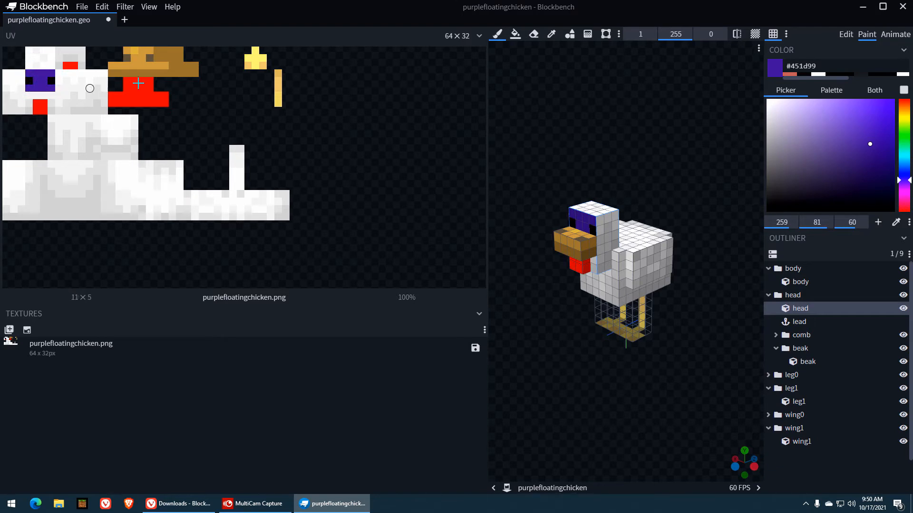
Recolor both of the chicken's eyes off-white #f4f3f6 on the head texture.
click(767, 103)
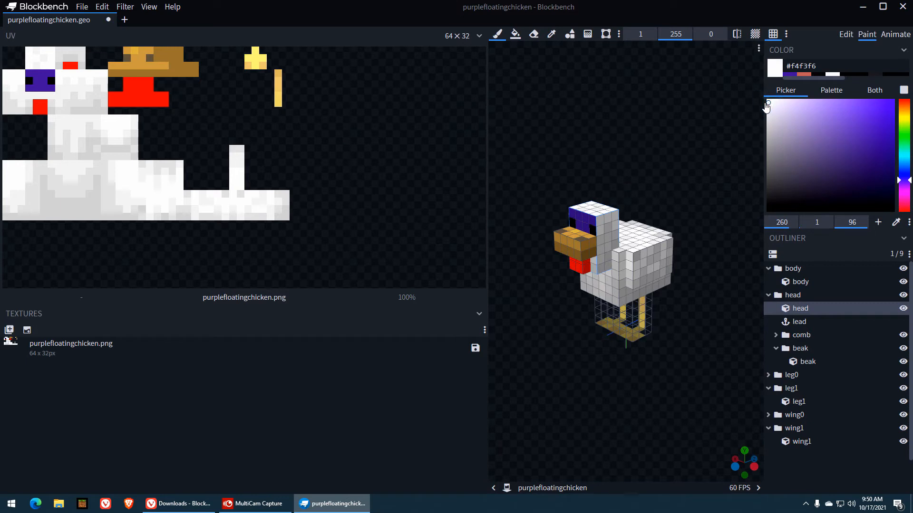
click(52, 81)
click(29, 81)
Repaint all the red areas of the texture, including the wattle, in green #128158.
mouse_move(808, 165)
mouse_down()
mouse_move(819, 156)
mouse_move(854, 167)
mouse_up()
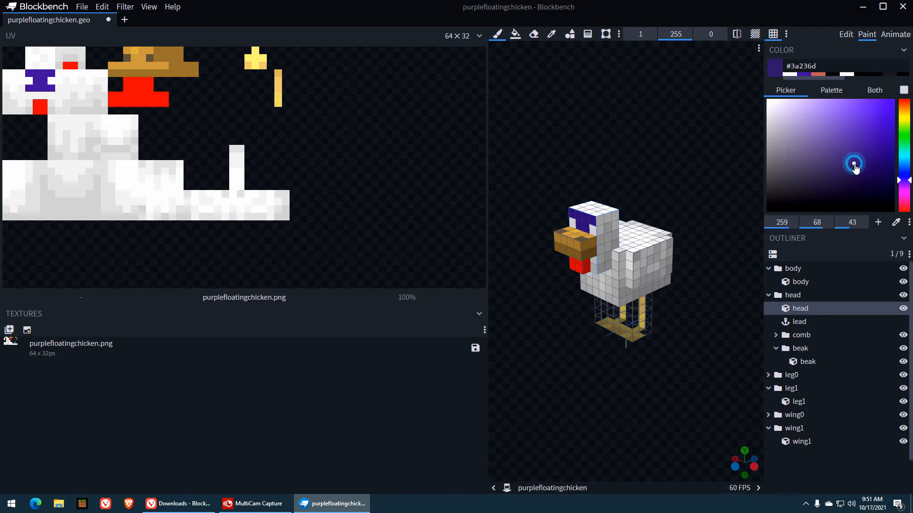
click(877, 155)
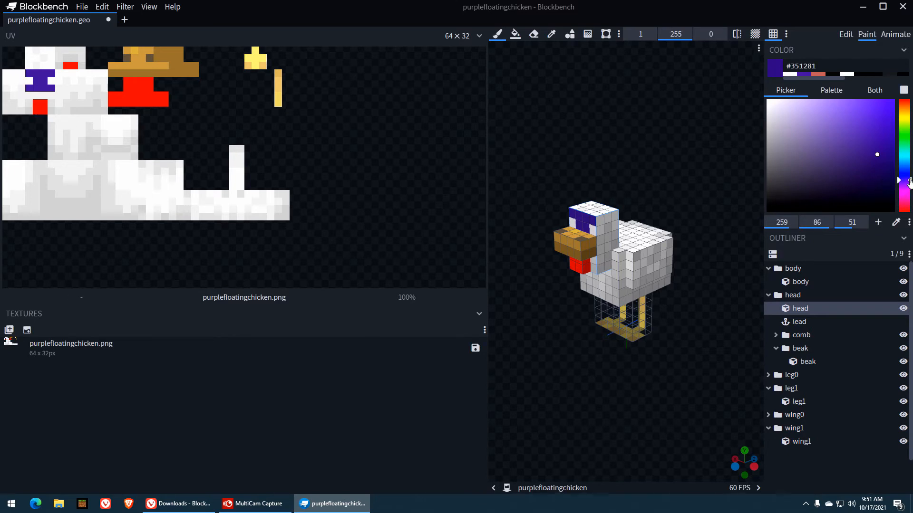
drag(908, 169, 908, 158)
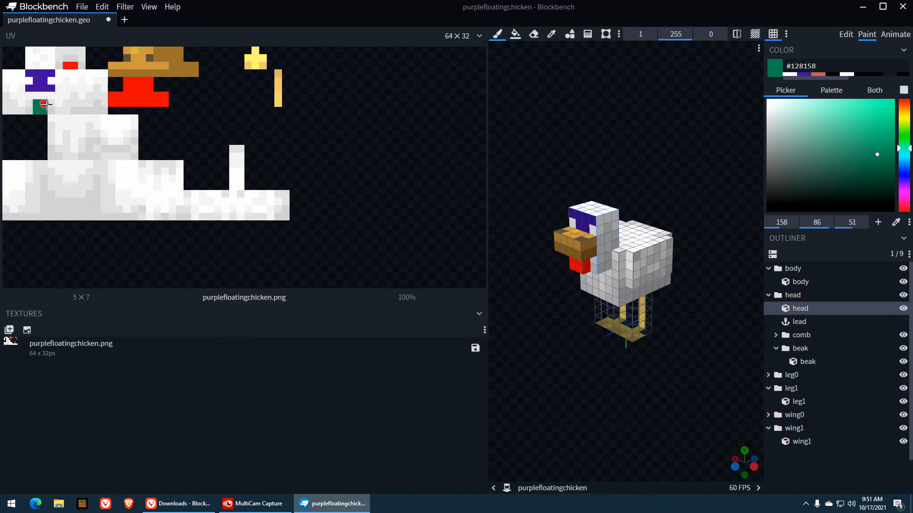
drag(38, 105, 45, 104)
drag(66, 66, 74, 66)
drag(128, 82, 129, 89)
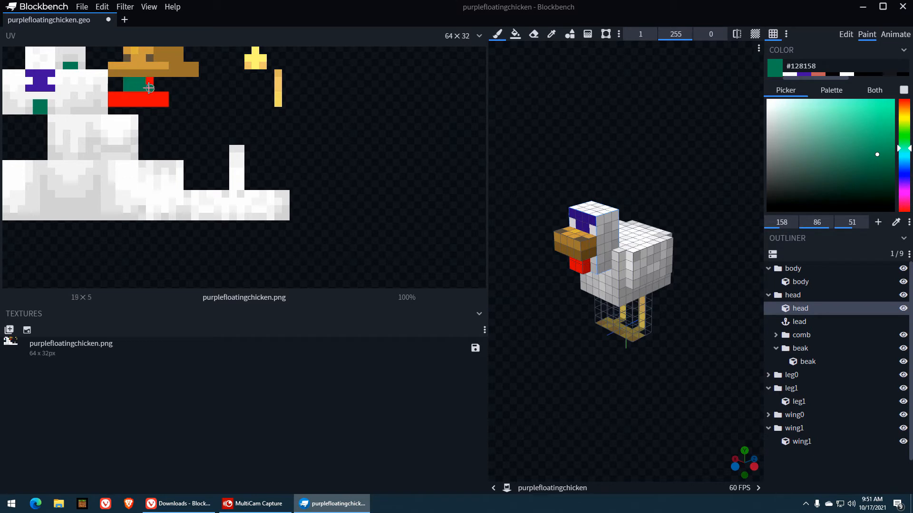
mouse_move(117, 97)
mouse_down()
mouse_move(109, 95)
mouse_move(163, 96)
mouse_move(125, 102)
mouse_up()
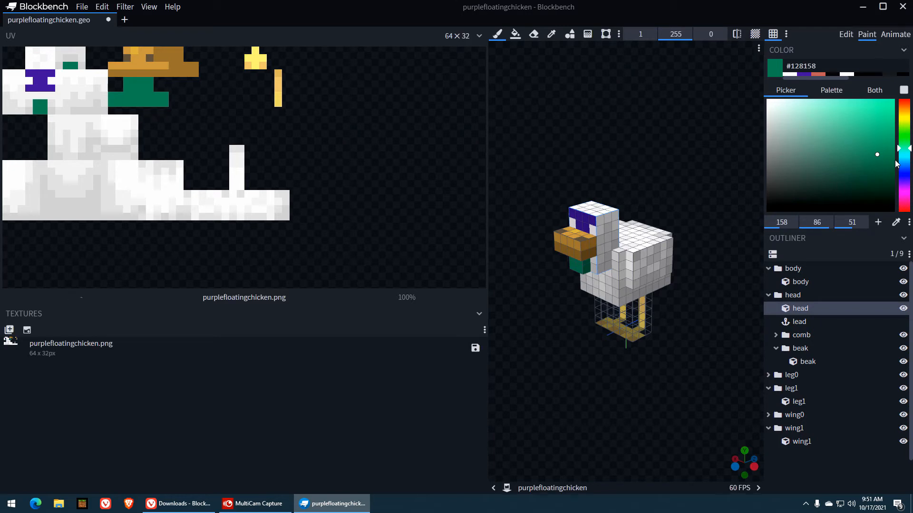
Cover the remaining white pixels on the head's front, sides and back with dark purple #301281.
click(905, 179)
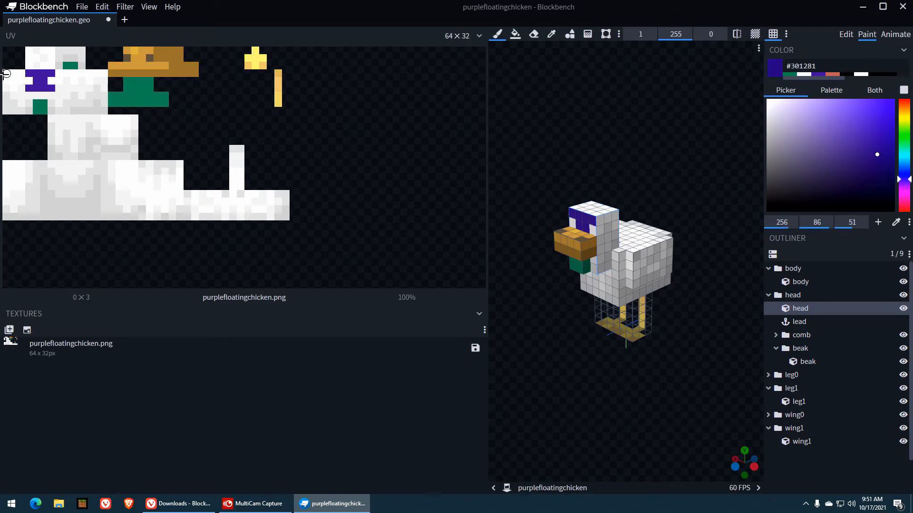
mouse_move(6, 74)
mouse_down()
mouse_move(6, 97)
mouse_move(21, 98)
mouse_move(22, 76)
mouse_move(9, 73)
mouse_move(13, 96)
mouse_move(51, 97)
mouse_move(52, 109)
mouse_move(63, 102)
mouse_move(60, 74)
mouse_move(91, 73)
mouse_move(104, 110)
mouse_move(67, 110)
mouse_move(66, 81)
mouse_move(90, 81)
mouse_move(97, 104)
mouse_move(75, 104)
mouse_move(82, 88)
mouse_up()
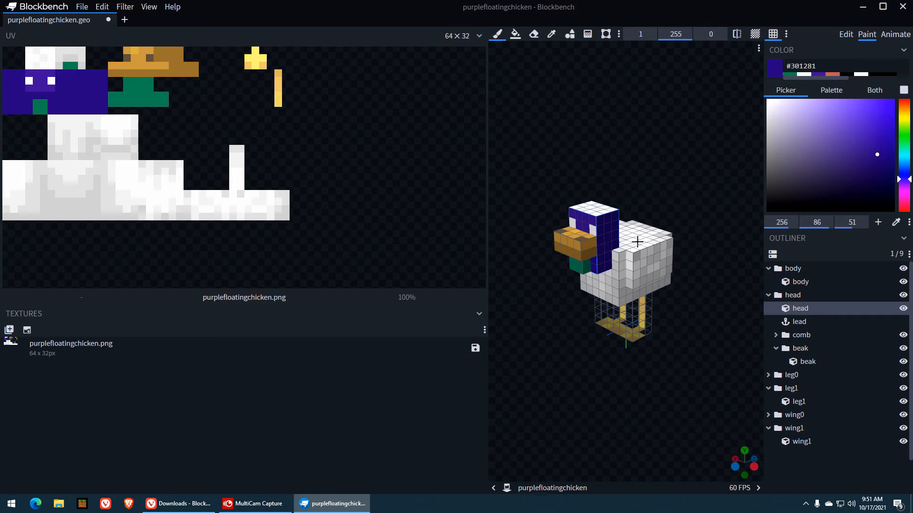
Paint the upper block of the body texture and most of the row beneath it in purple #371d7d.
click(865, 156)
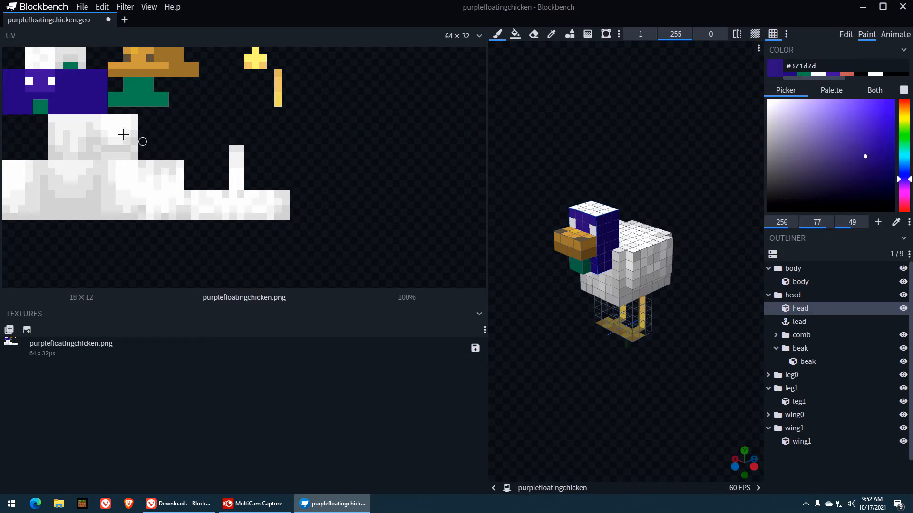
mouse_move(51, 119)
mouse_down()
mouse_move(58, 154)
mouse_move(95, 149)
mouse_move(97, 122)
mouse_move(57, 119)
mouse_move(135, 120)
mouse_move(134, 155)
mouse_move(64, 156)
mouse_move(58, 140)
mouse_move(72, 133)
mouse_up()
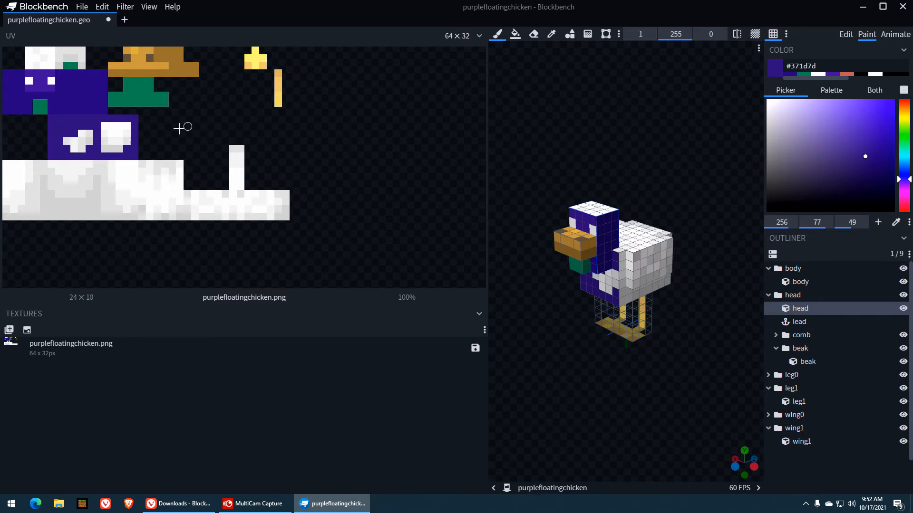
mouse_move(128, 125)
mouse_down()
mouse_move(119, 148)
mouse_move(66, 145)
mouse_move(112, 140)
mouse_move(102, 128)
mouse_move(82, 132)
mouse_move(112, 133)
mouse_move(180, 163)
mouse_move(36, 172)
mouse_up()
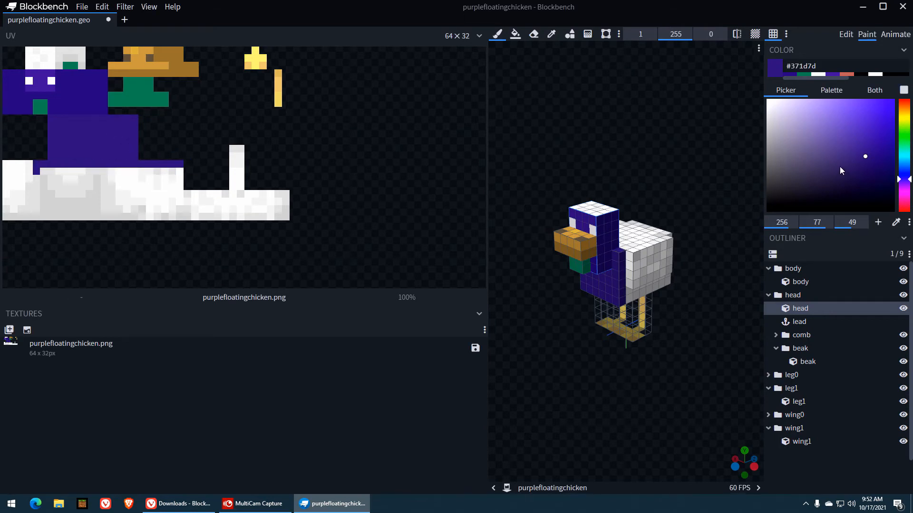
Paint the body texture's next row a duller dark purple and the row below it in #3e2386.
click(841, 166)
drag(180, 172, 60, 178)
click(860, 153)
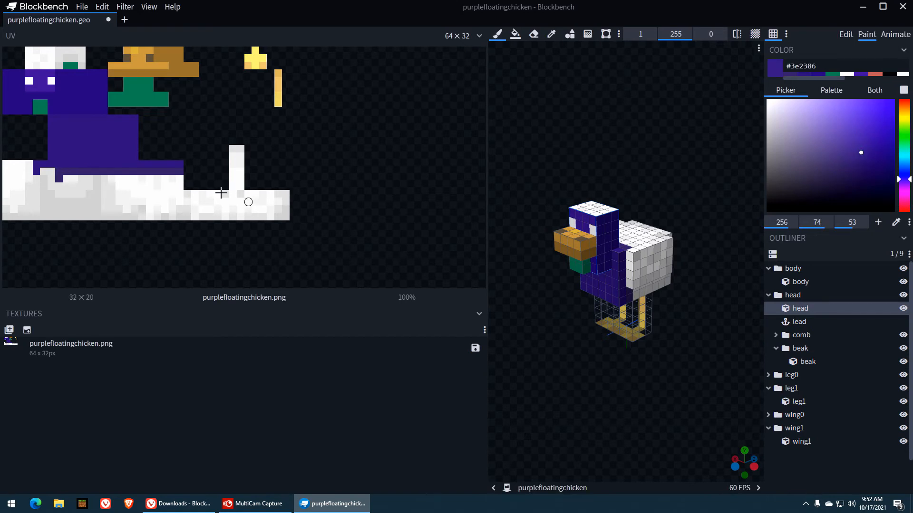
click(180, 180)
drag(122, 180, 42, 180)
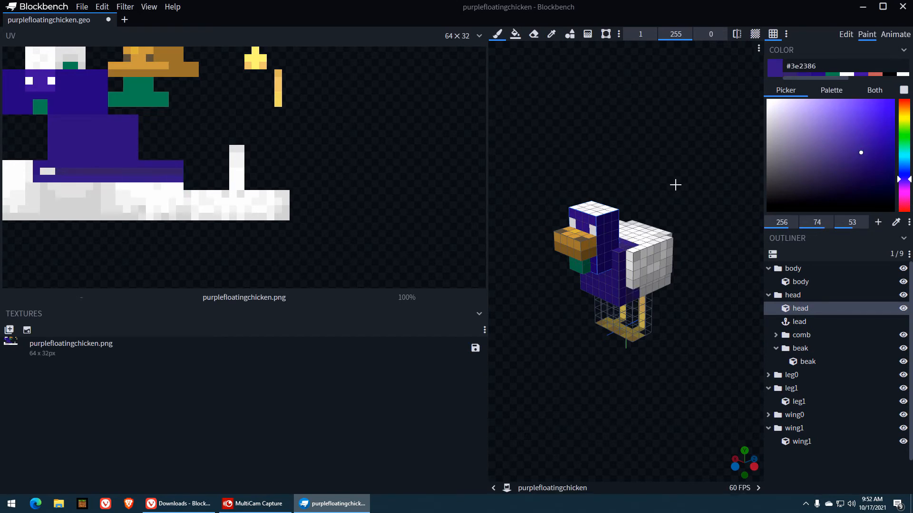
Paint the body texture's lower band bright purple #5429ca, then streak the remaining white areas around and beside it with #391f7f.
click(868, 123)
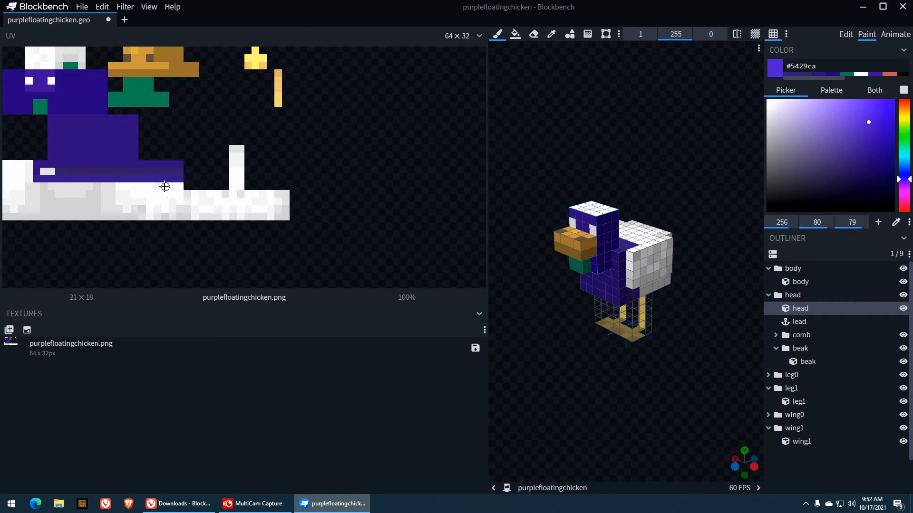
mouse_move(163, 187)
mouse_down()
mouse_move(44, 195)
mouse_move(133, 197)
mouse_move(42, 192)
mouse_up()
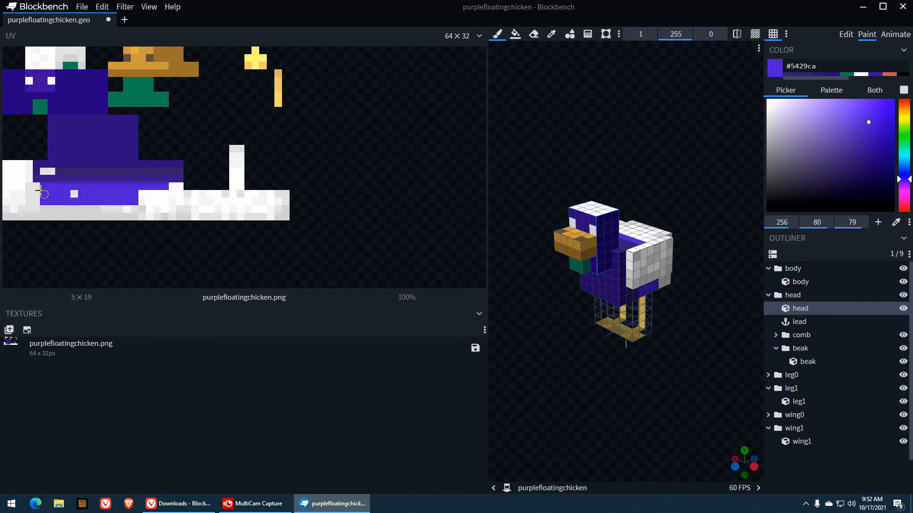
click(863, 155)
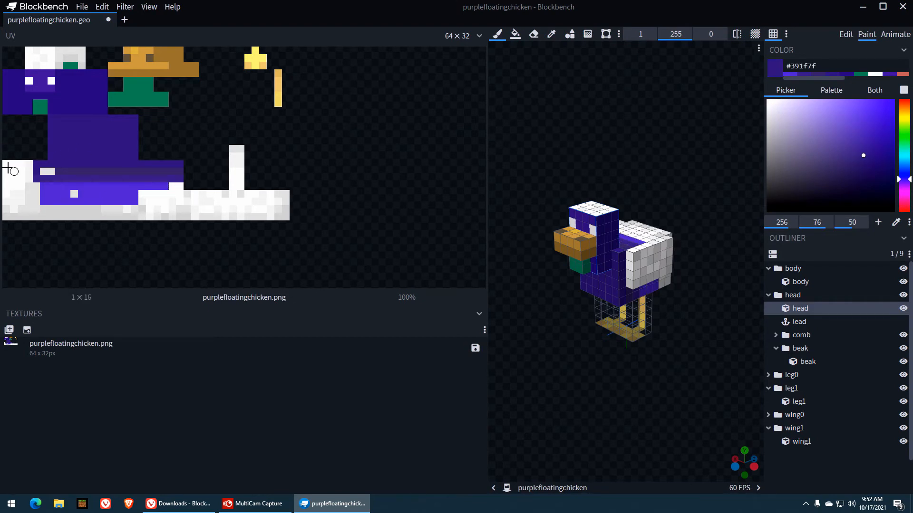
mouse_move(7, 165)
mouse_down()
mouse_move(7, 188)
mouse_move(21, 208)
mouse_move(133, 215)
mouse_move(279, 203)
mouse_up()
Cover most white pixels in the texture's lowest strip beyond the bright band with purples #3c2579 and #31157d.
click(855, 158)
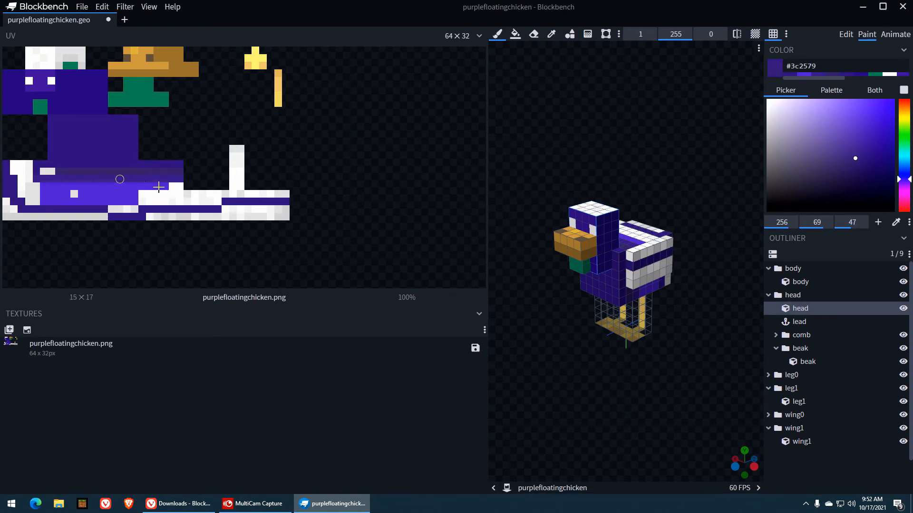
click(284, 194)
drag(247, 194, 180, 203)
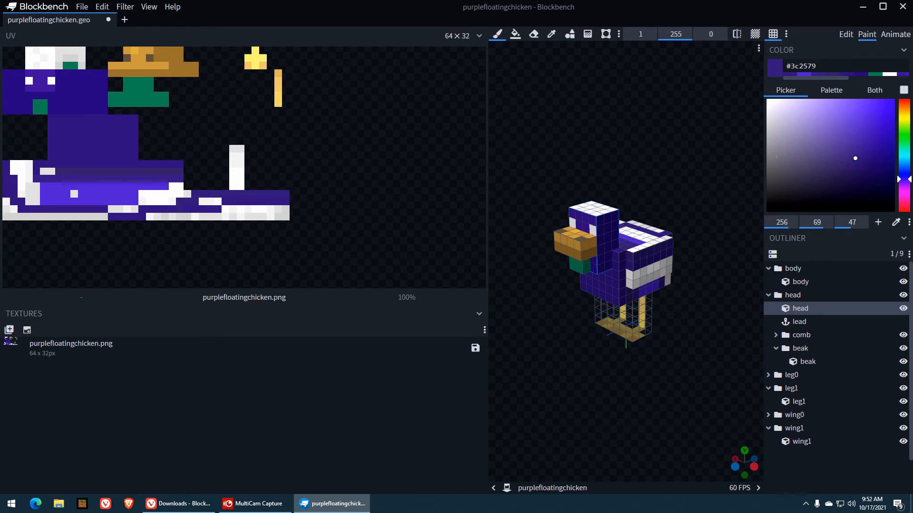
click(873, 157)
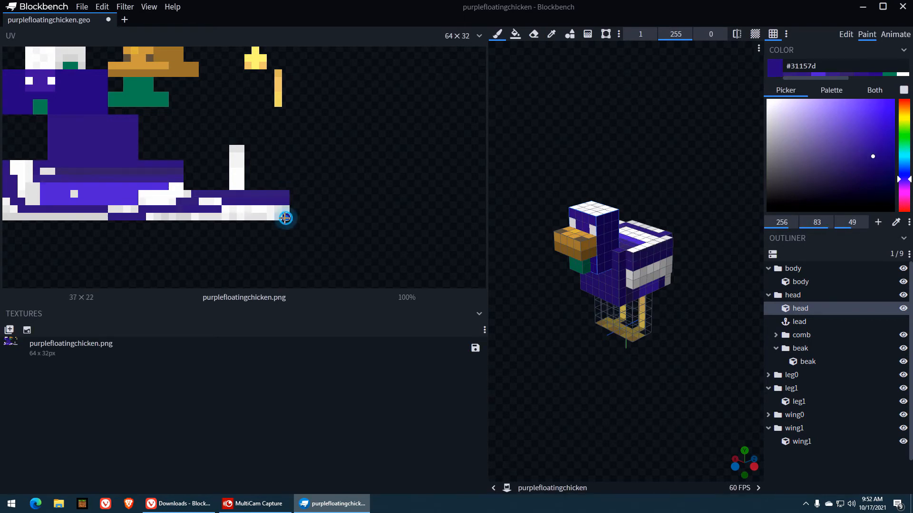
mouse_move(285, 216)
mouse_down()
mouse_move(159, 207)
mouse_move(139, 196)
mouse_move(181, 188)
mouse_move(285, 210)
mouse_move(178, 202)
mouse_move(128, 210)
mouse_up()
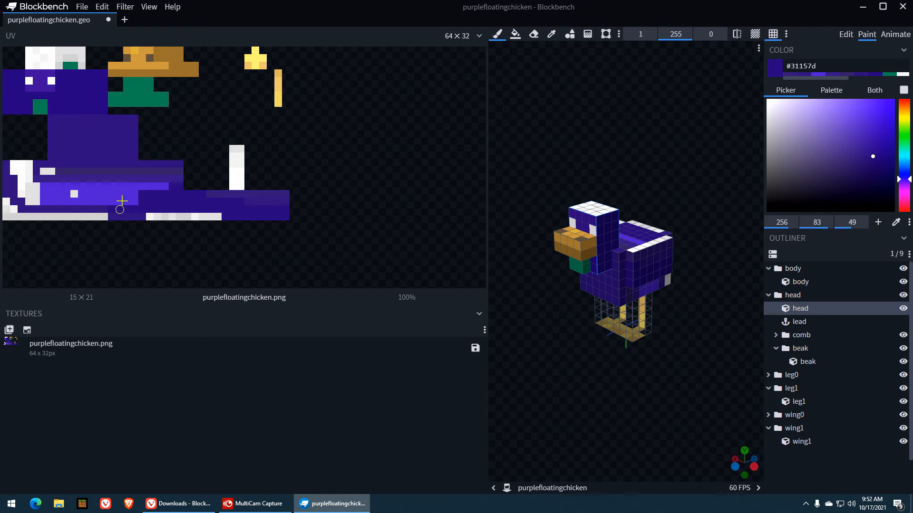
Speckle the bright band, the upper body block and the rows between them with dark purple #31157d pixels.
click(77, 194)
drag(79, 196, 81, 198)
click(95, 193)
click(89, 140)
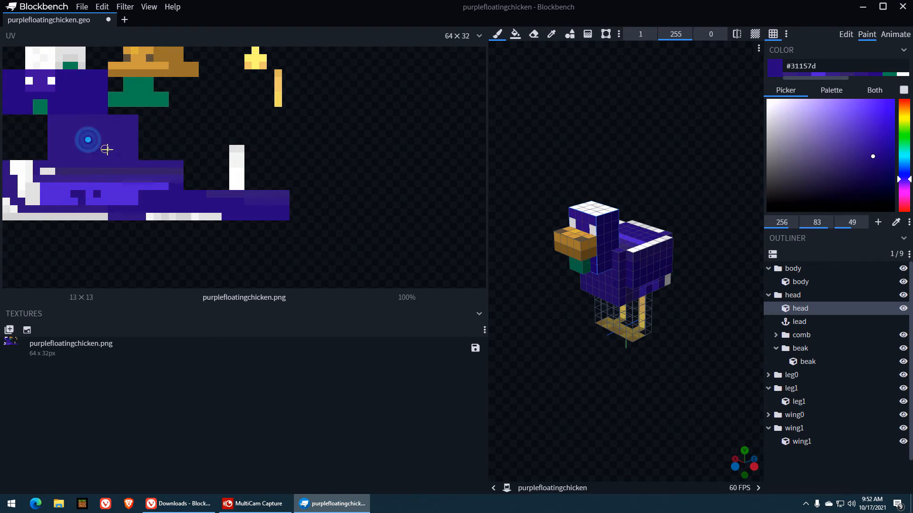
click(107, 150)
click(92, 178)
drag(56, 148, 57, 143)
click(65, 181)
click(81, 157)
click(97, 173)
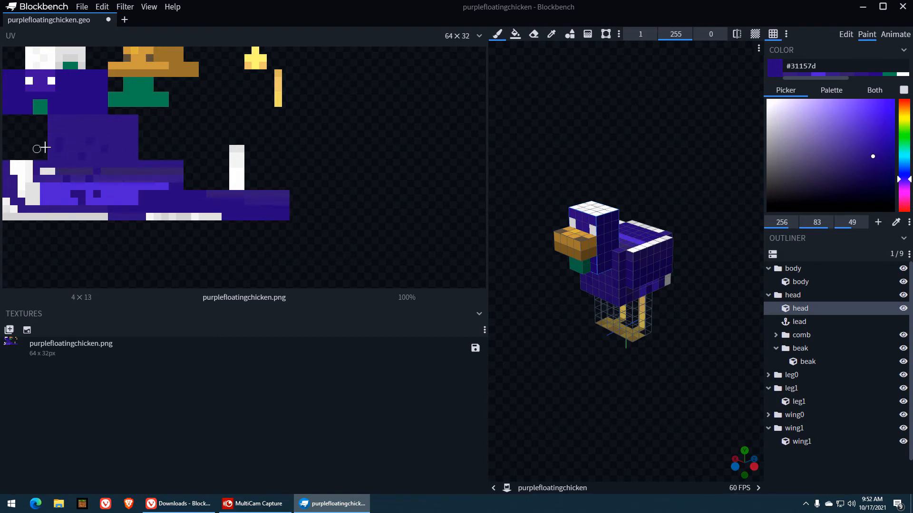
Paint the white parts of the lowest rows #3d2288, and the narrow upright strip and other white body pixels #39207b.
click(862, 152)
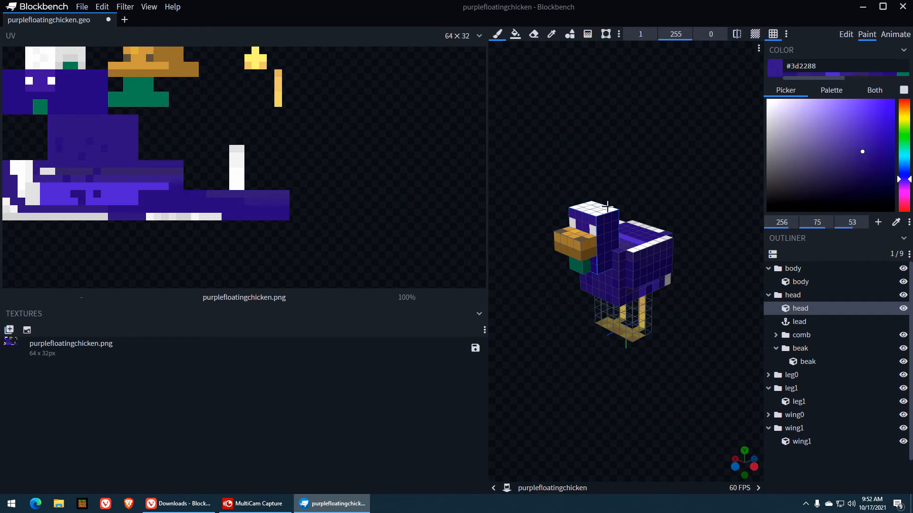
mouse_move(220, 214)
mouse_down()
mouse_move(28, 218)
mouse_move(5, 202)
mouse_up()
click(861, 158)
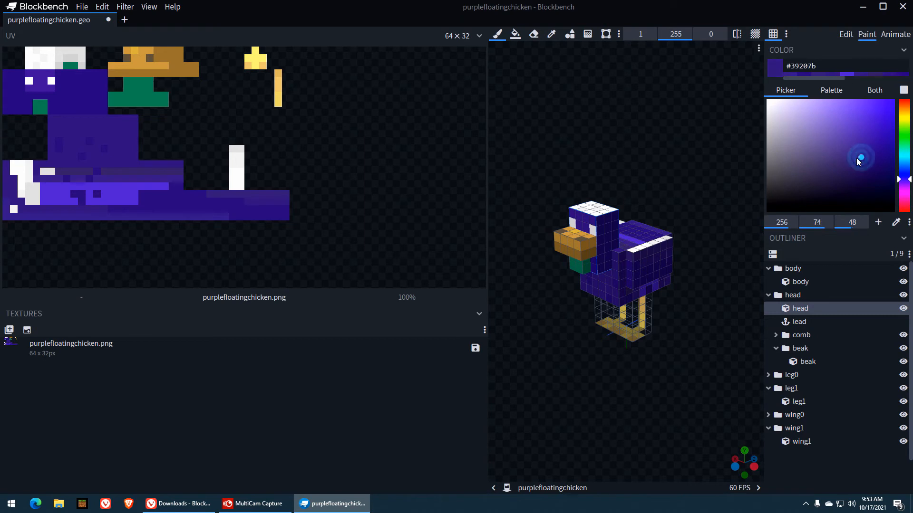
mouse_move(233, 151)
mouse_down()
mouse_move(234, 184)
mouse_move(241, 148)
mouse_up()
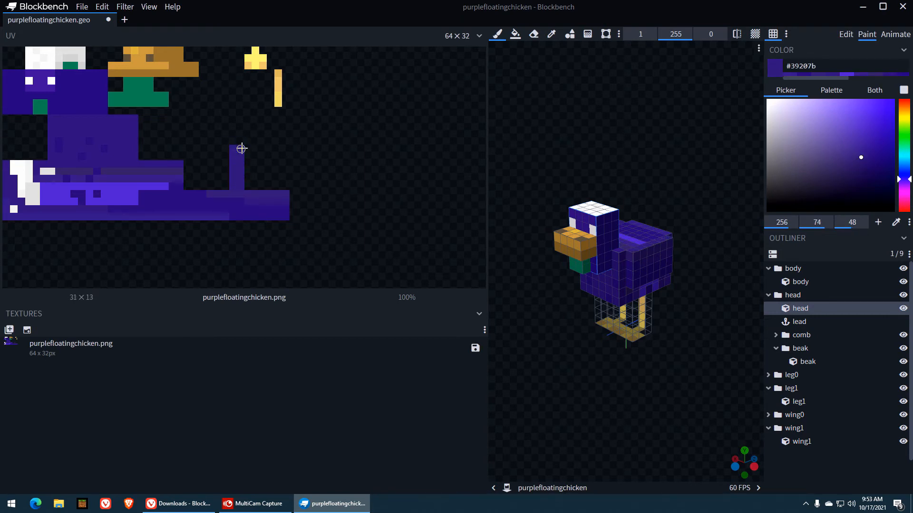
mouse_move(12, 163)
mouse_down()
mouse_move(14, 194)
mouse_move(35, 192)
mouse_move(28, 179)
mouse_move(21, 194)
mouse_move(45, 172)
mouse_up()
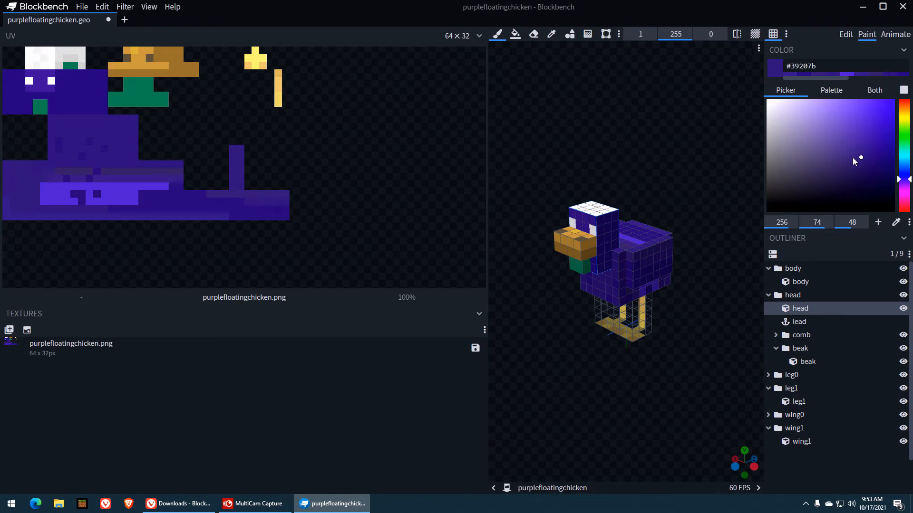
Paint the head-top texture's lower white rows dark purple #261358 and its uppermost row #391f7f.
click(857, 160)
drag(868, 163, 867, 177)
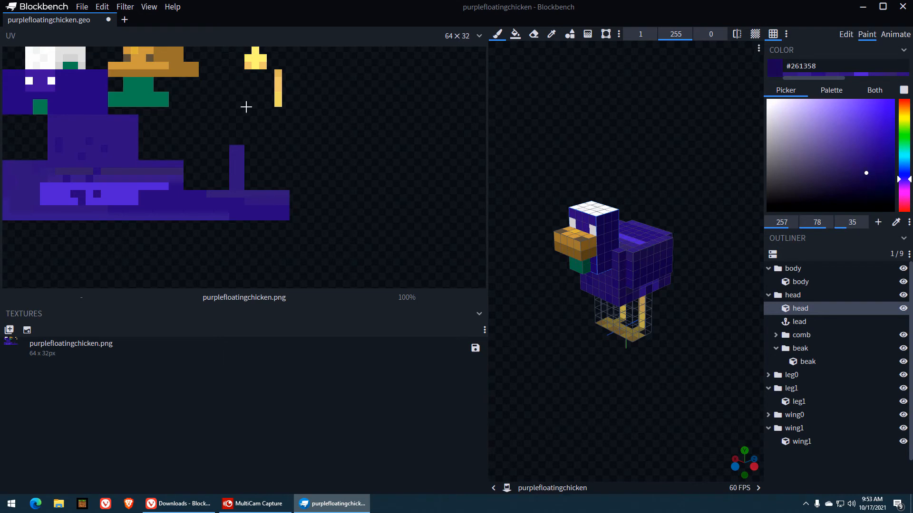
drag(30, 63, 83, 59)
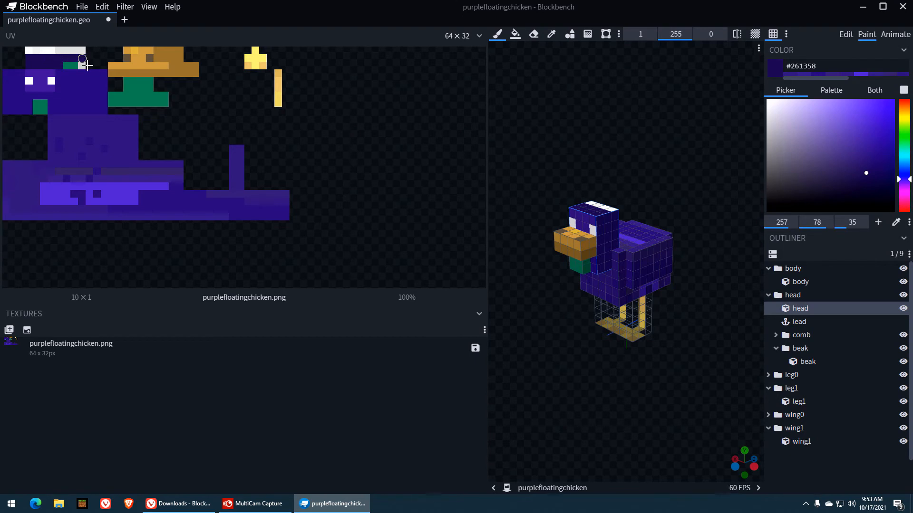
click(863, 156)
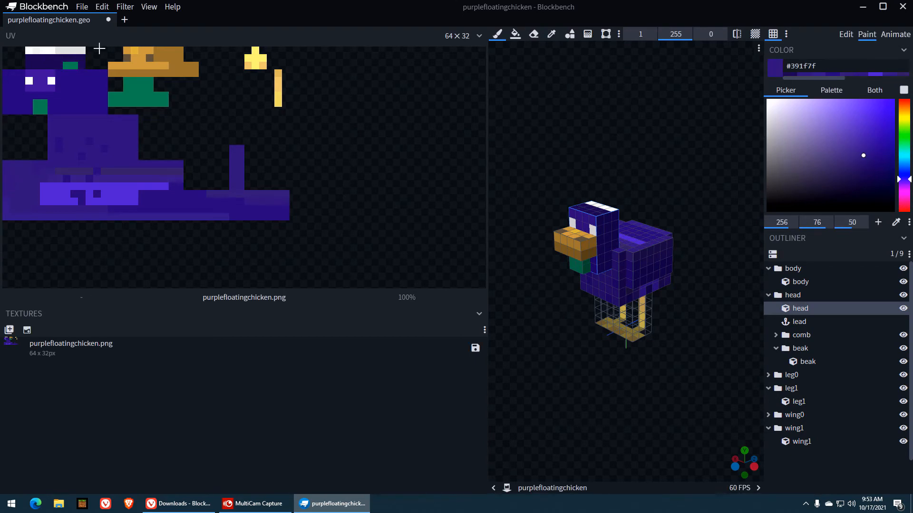
drag(27, 51, 81, 51)
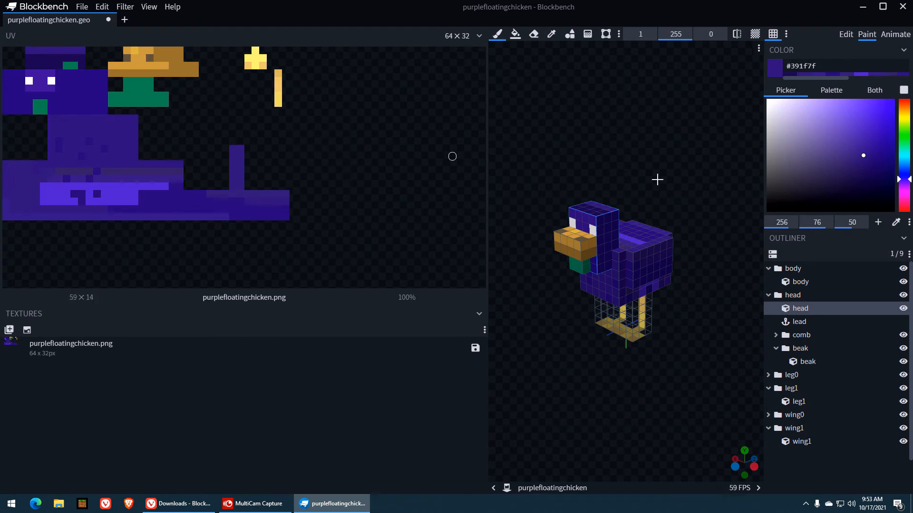
Add scattered #352464 pixels and one lighter #655298 pixel to the upper body block.
drag(872, 151, 849, 167)
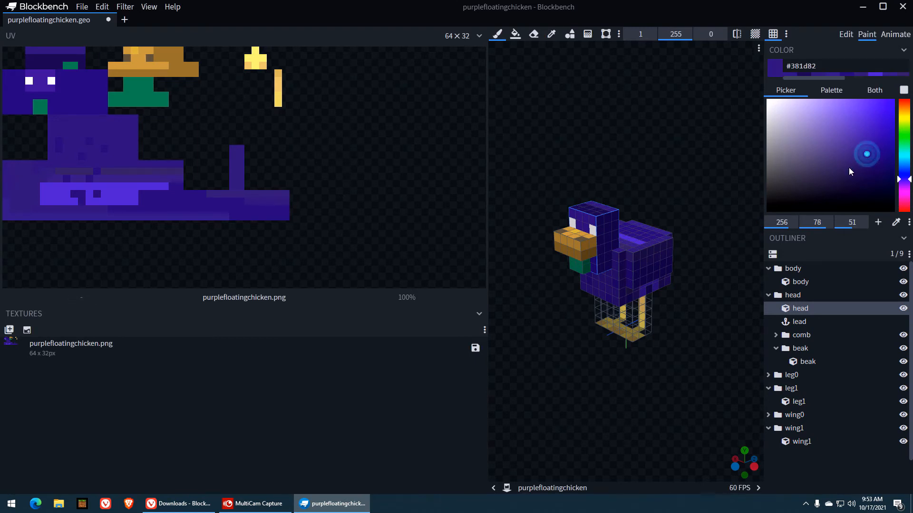
click(107, 135)
drag(125, 149, 120, 148)
click(110, 129)
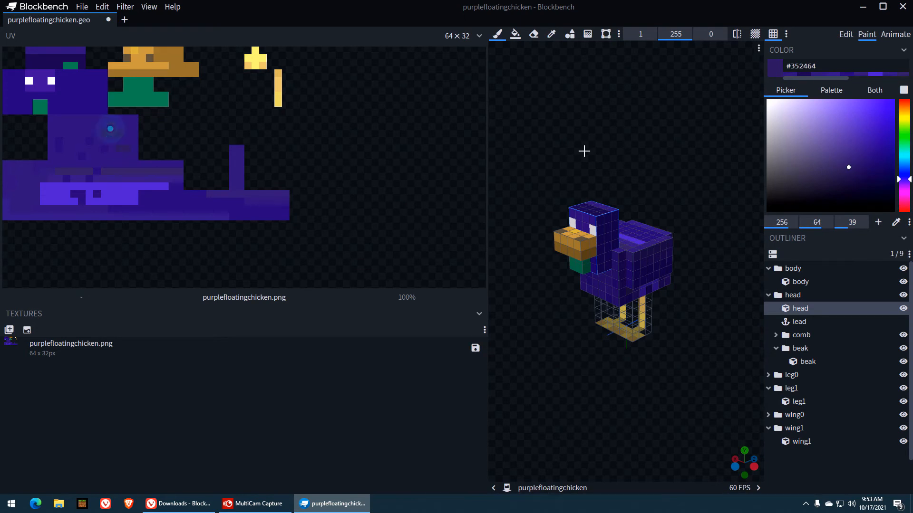
click(825, 145)
click(119, 133)
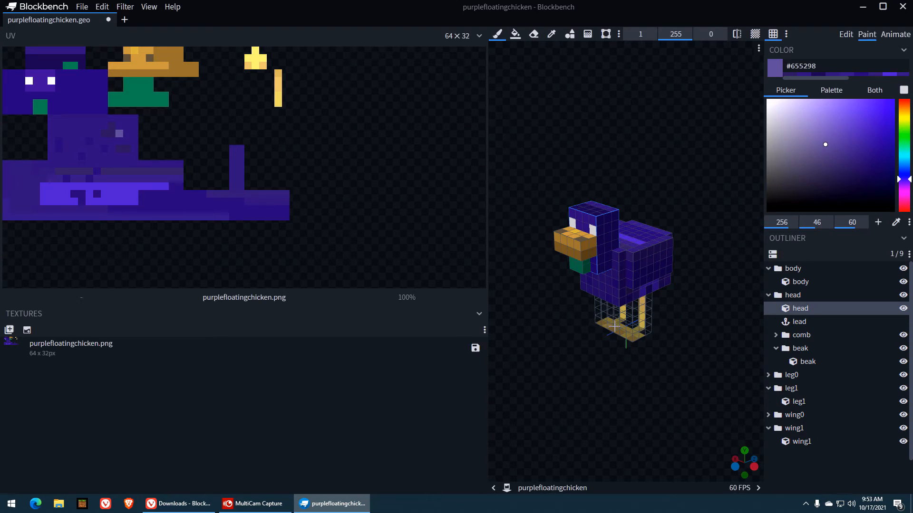
Erase the yellow feet and leg pixels from the texture so the chicken has no legs.
click(533, 38)
mouse_move(251, 51)
mouse_down()
mouse_move(262, 51)
mouse_move(264, 62)
mouse_move(246, 65)
mouse_move(257, 59)
mouse_up()
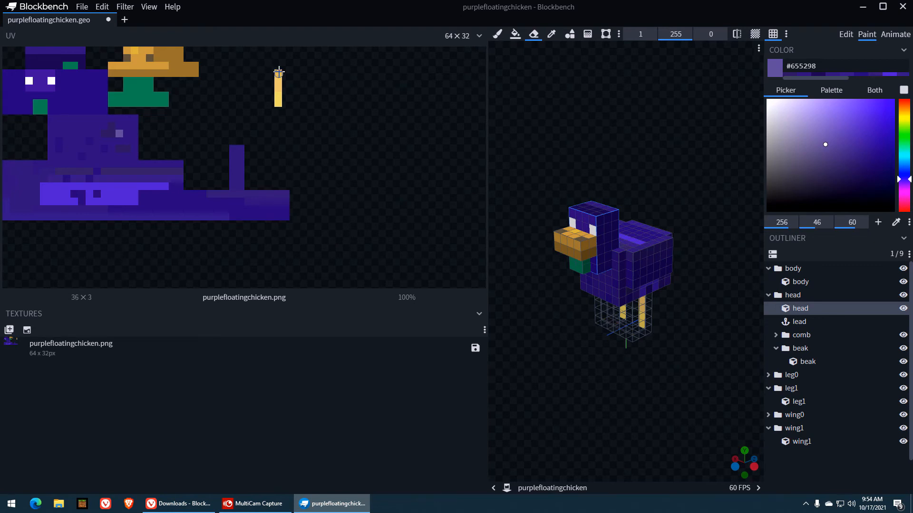
drag(278, 73, 277, 101)
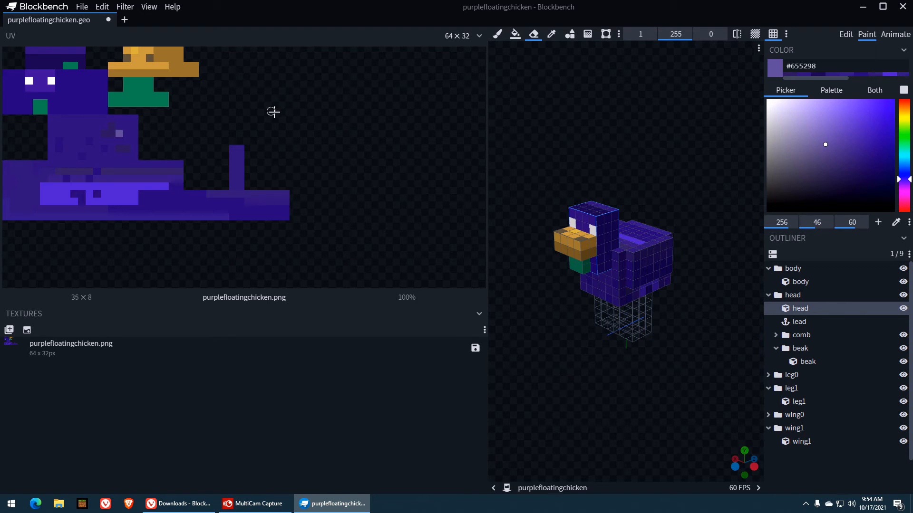
click(288, 217)
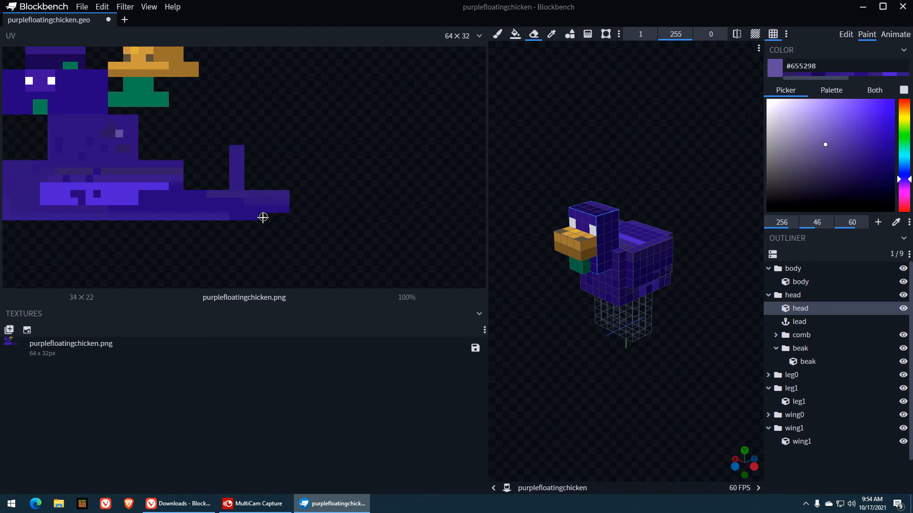
key(ctrl+z)
click(53, 217)
drag(53, 217, 164, 216)
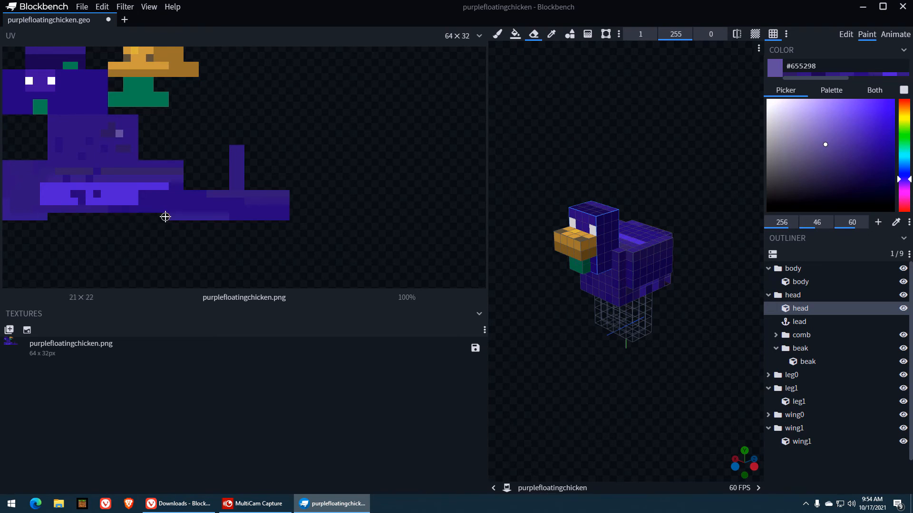
key(ctrl+z)
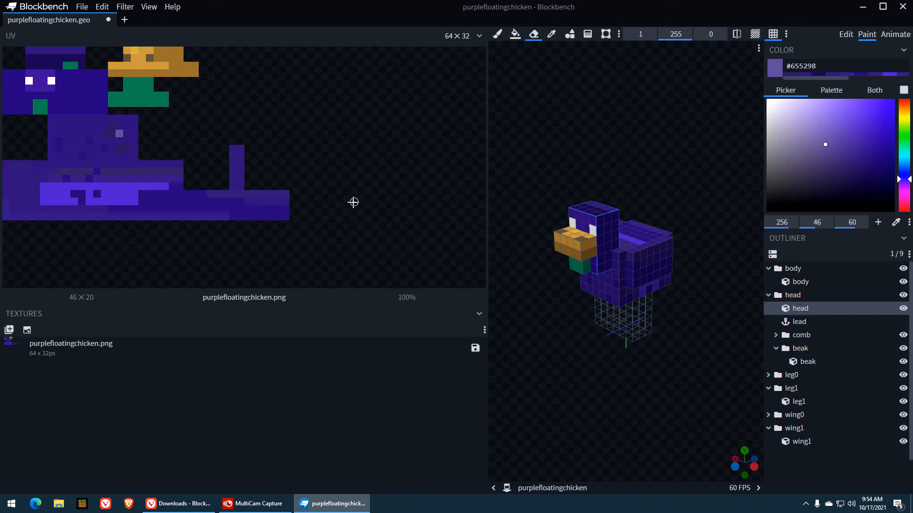
Try to add #3f2682 pixels to the upper body block.
drag(843, 153, 857, 154)
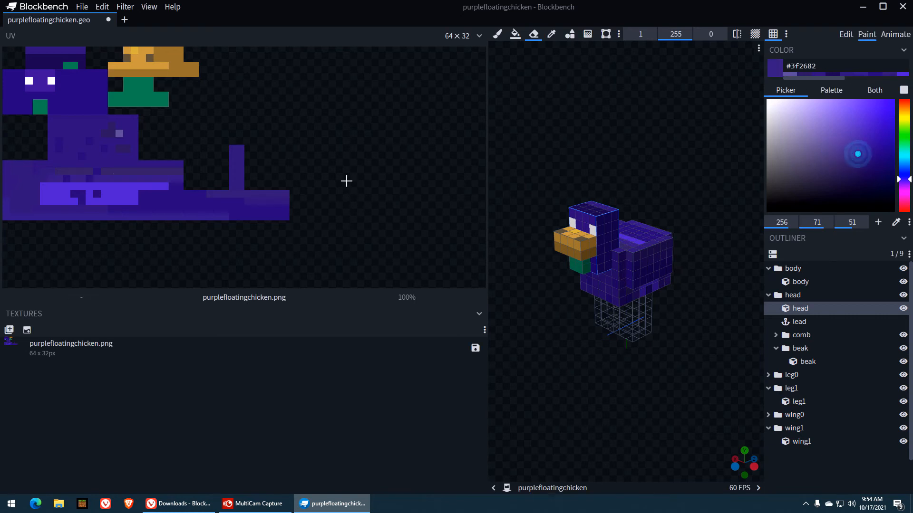
click(89, 132)
click(123, 134)
click(119, 154)
Fill the erased body pixels with #4c3a7d, add one such pixel just beneath the block, and touch up the dull row with #392470.
click(833, 158)
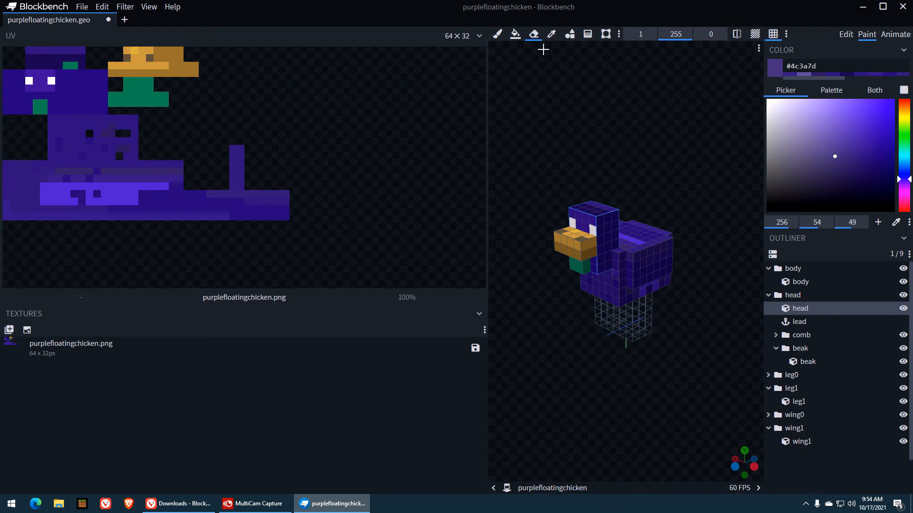
click(497, 34)
click(87, 131)
click(121, 133)
click(127, 133)
click(122, 156)
click(120, 156)
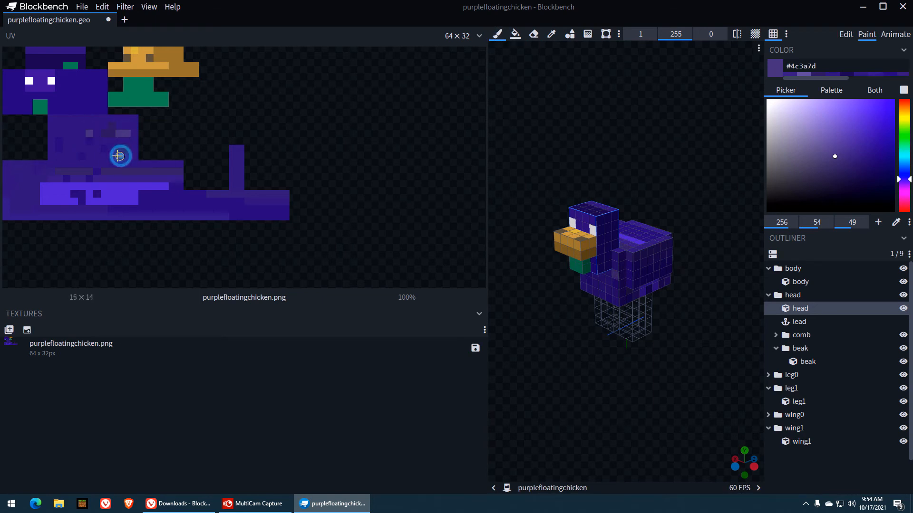
click(59, 162)
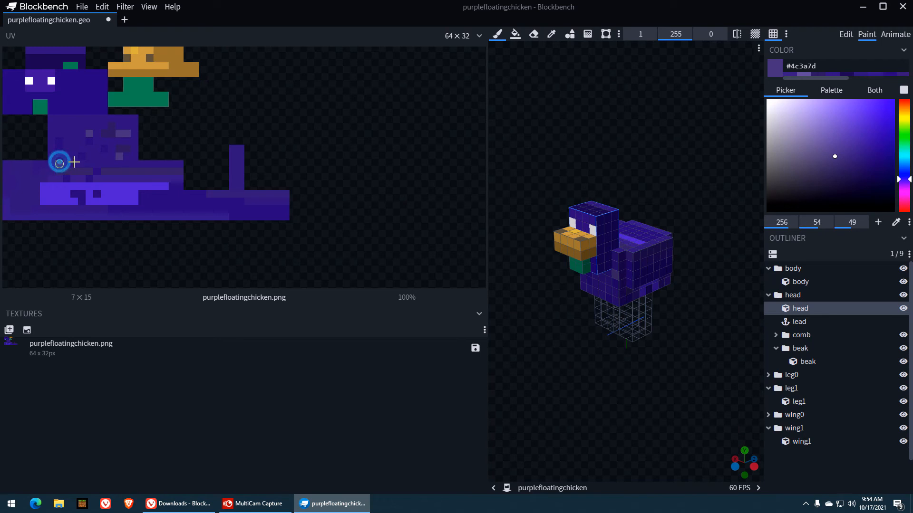
click(853, 163)
drag(167, 170, 134, 173)
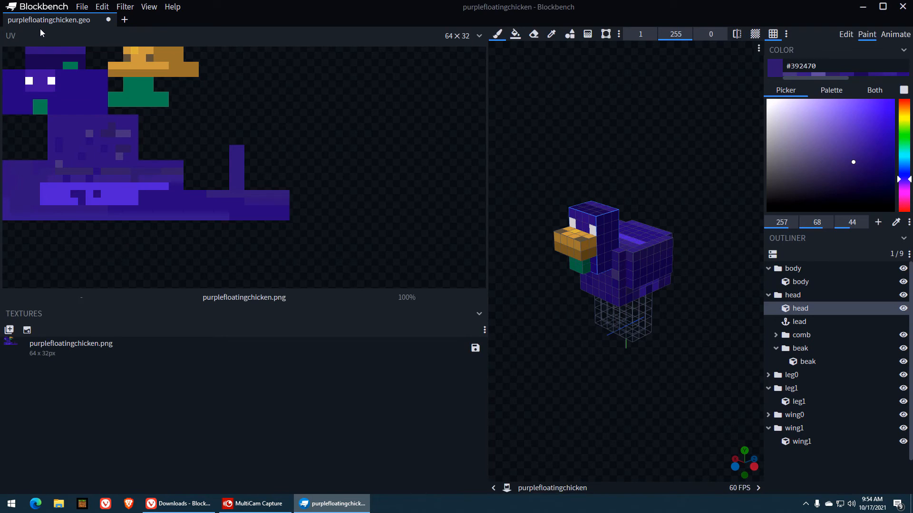
Save the project as purplefloatingchicken.geo in the resource pack's models/entity folder, and save the model.
click(83, 7)
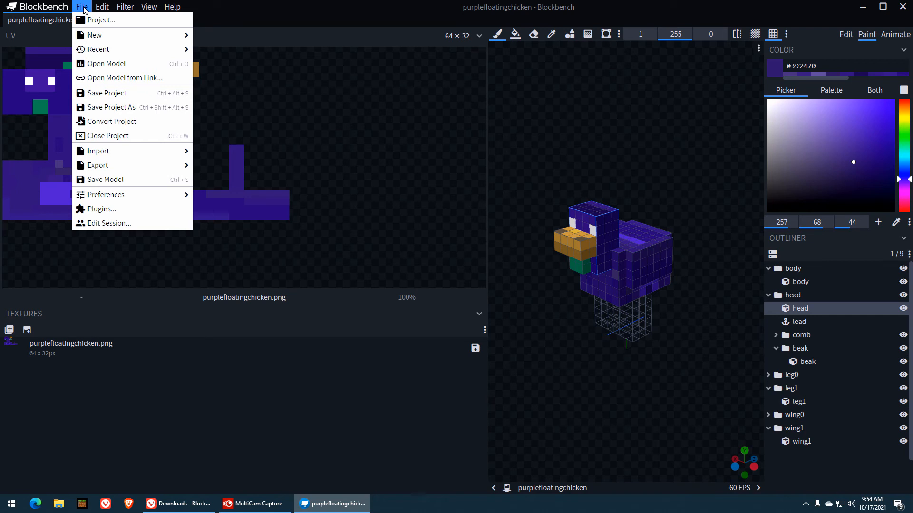
click(107, 94)
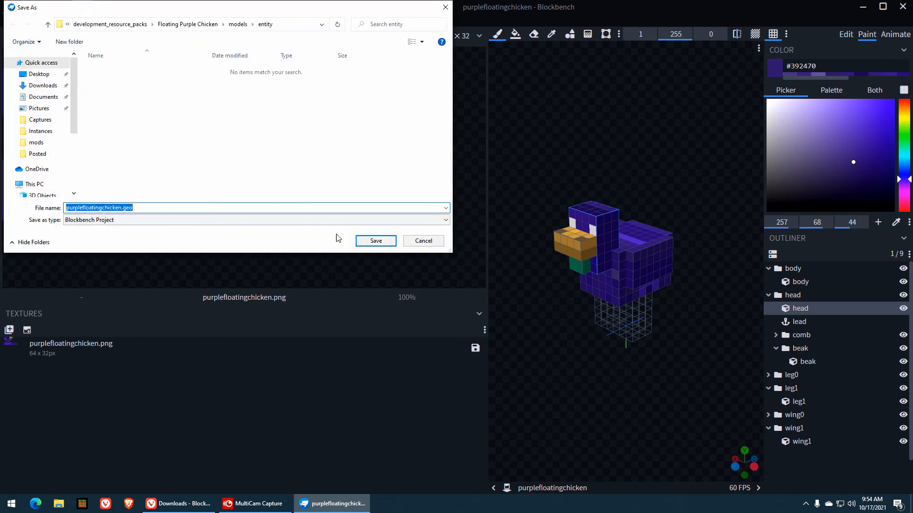
click(366, 240)
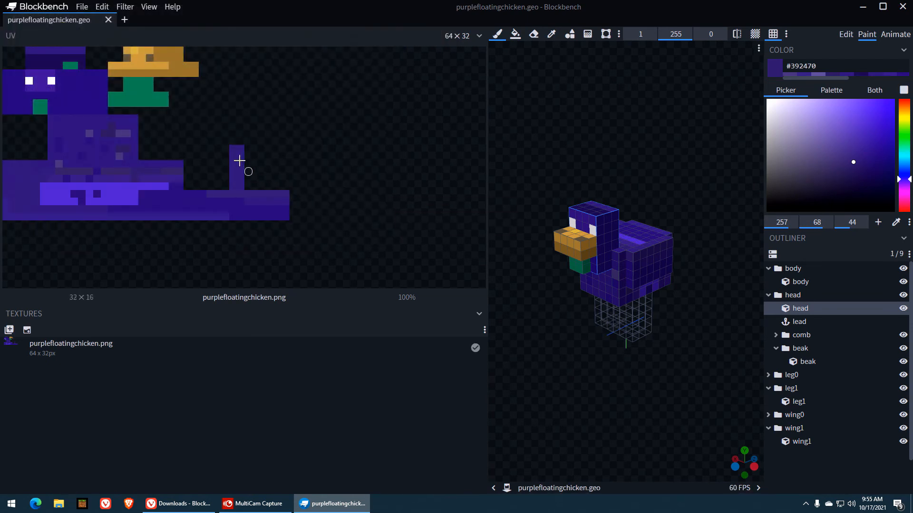
click(83, 7)
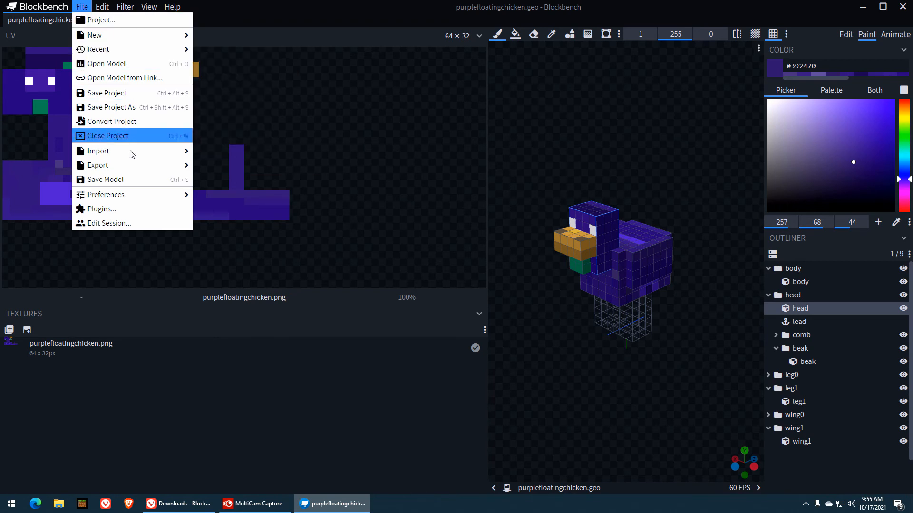
click(129, 180)
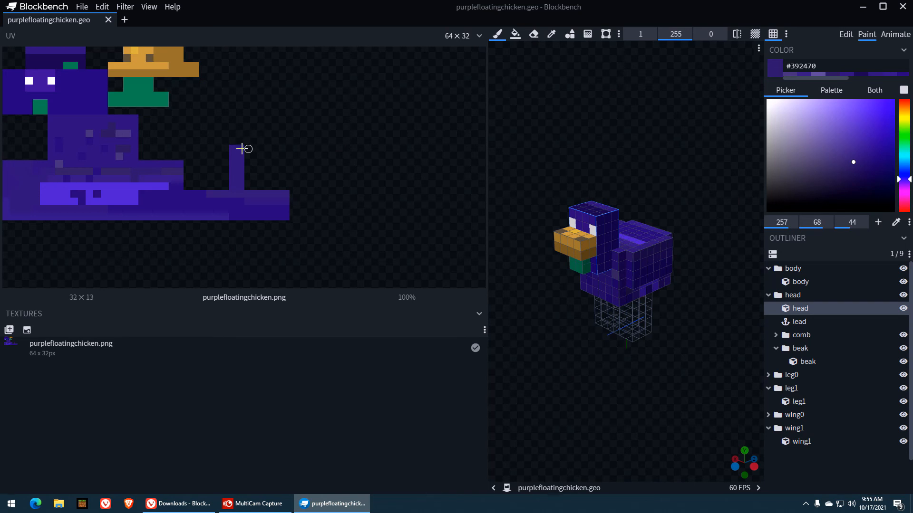
Switch to Minecraft, start a new world and set its default game mode to Creative, accepting that achievements are turned off.
click(81, 505)
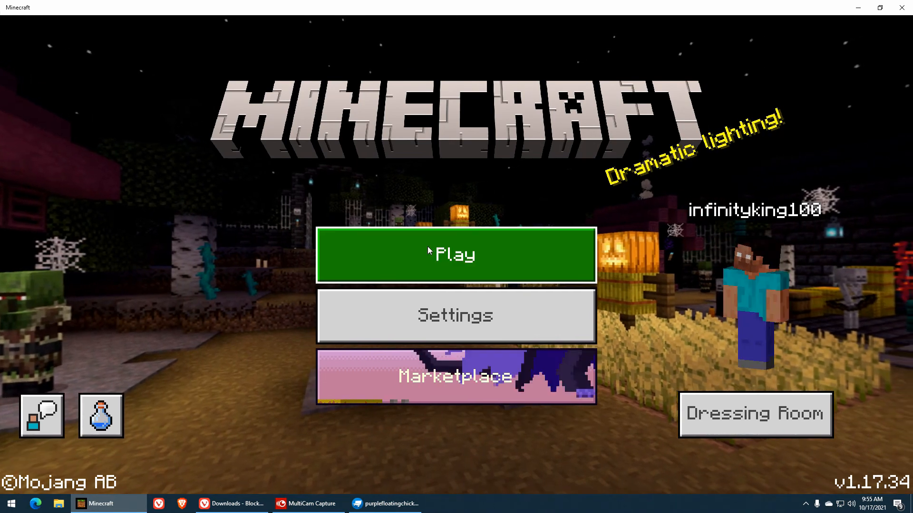
click(438, 255)
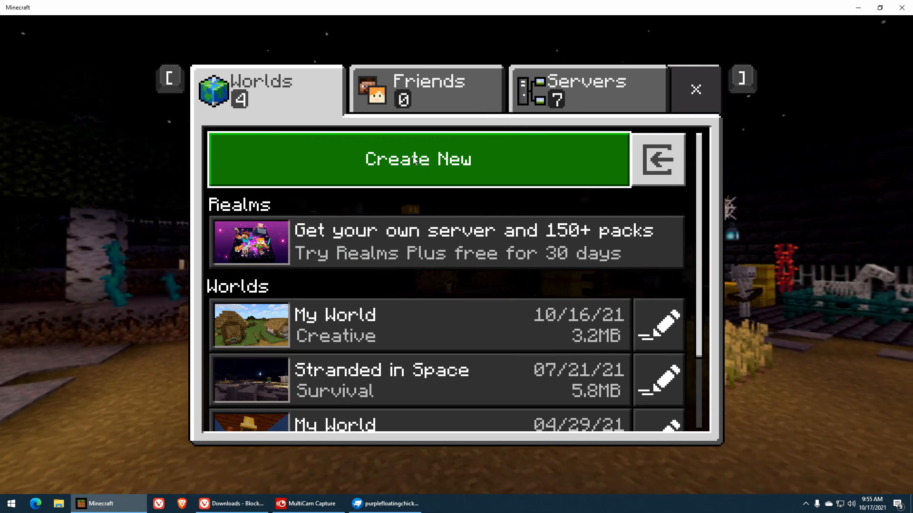
click(413, 159)
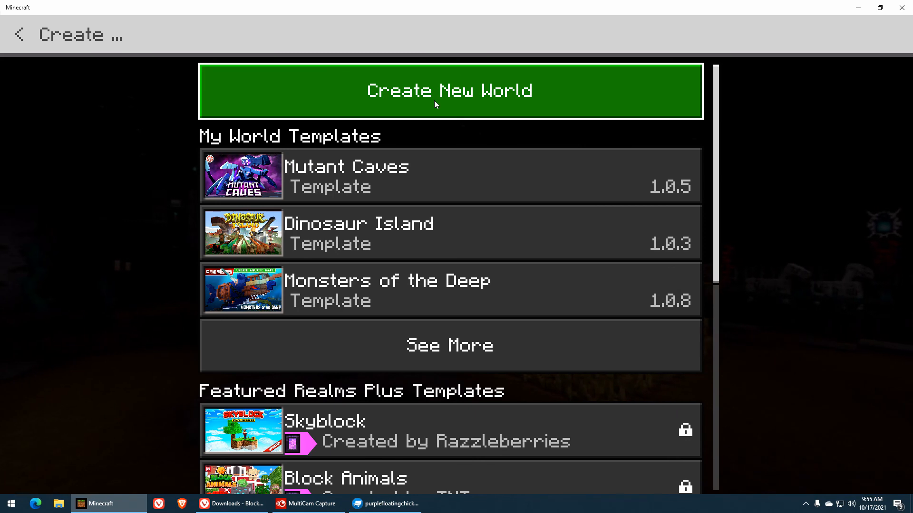
click(435, 102)
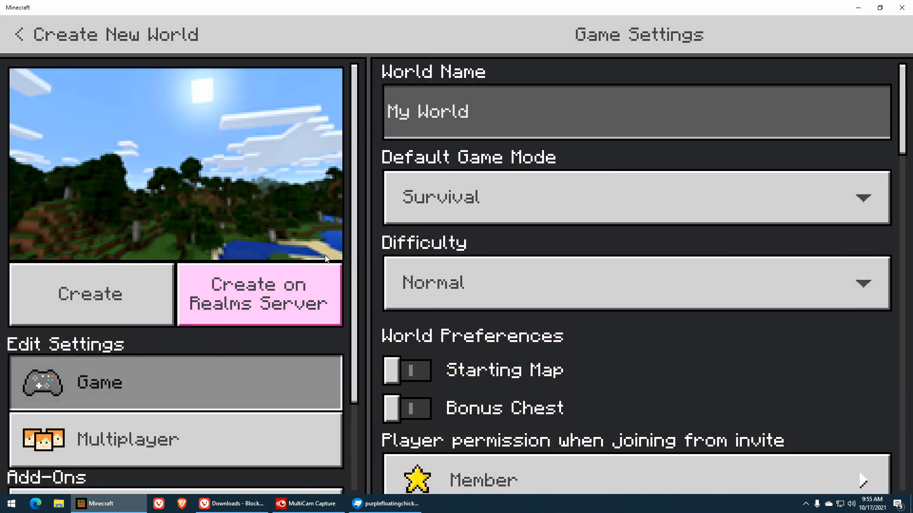
click(506, 196)
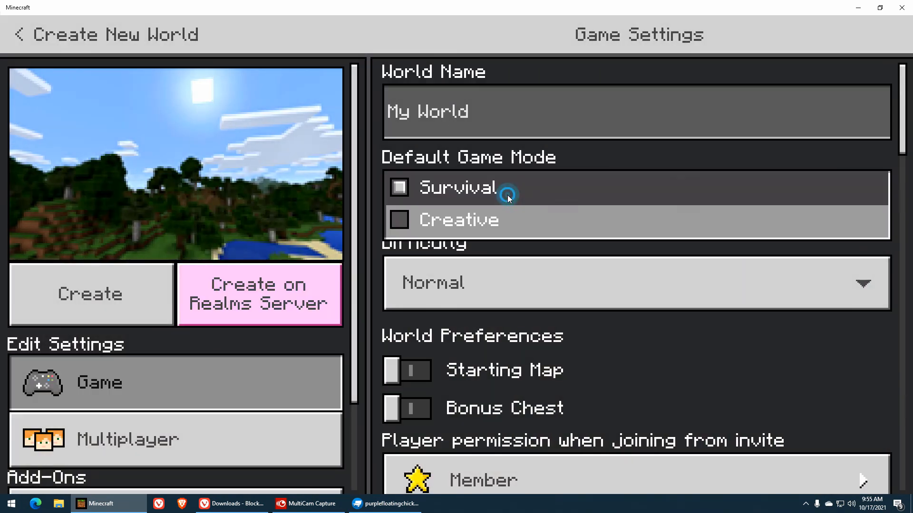
click(503, 221)
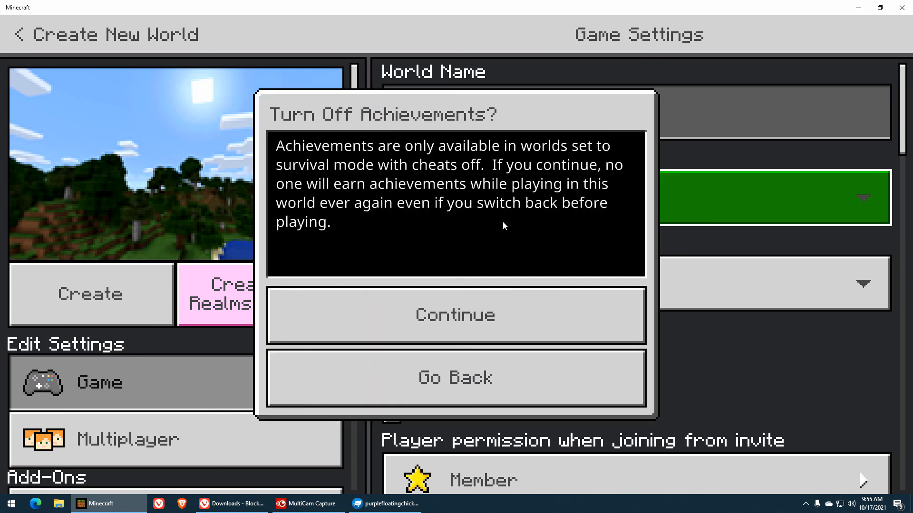
click(434, 322)
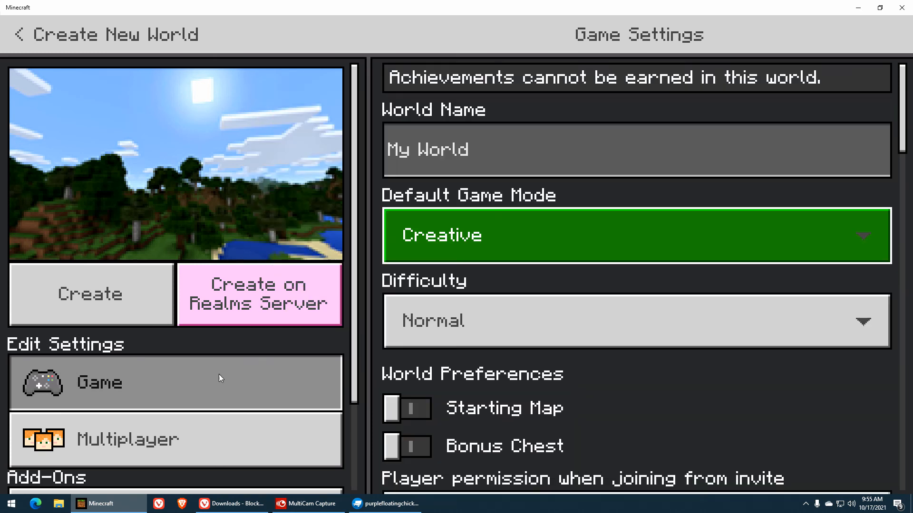
Activate the Floating Purple Chicken behavior pack for the new world, accepting that achievements are turned off, and create the world.
scroll(219, 376, down, 3)
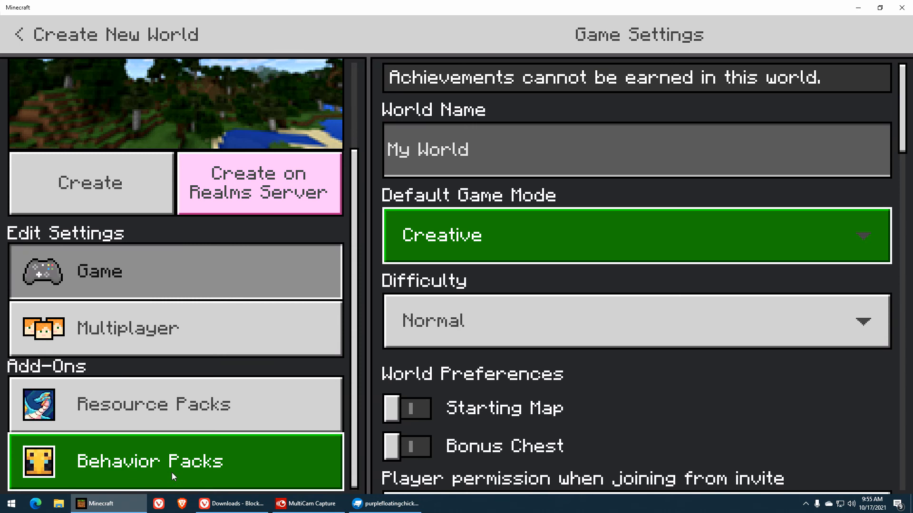
click(172, 473)
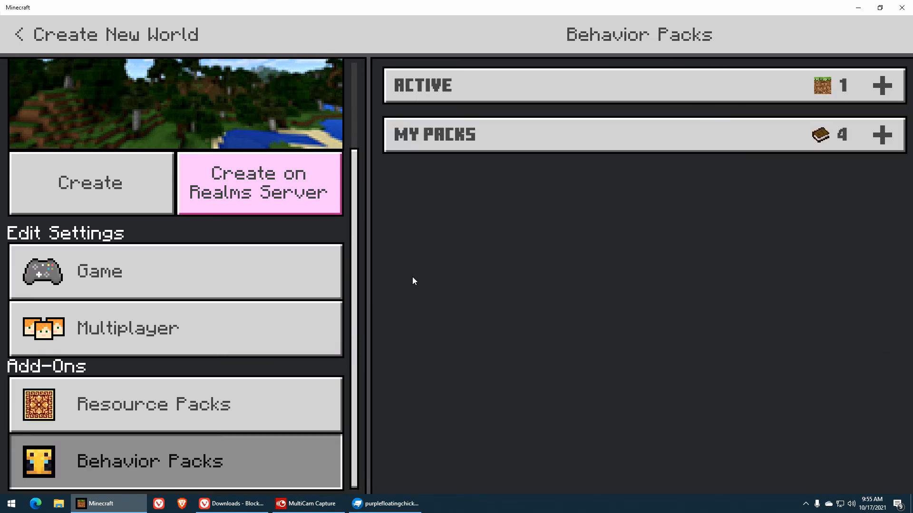
click(676, 136)
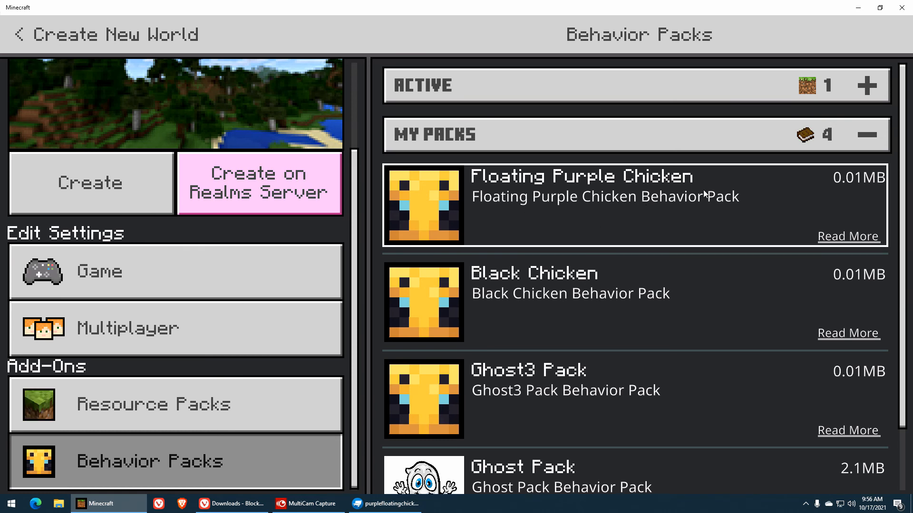
click(644, 207)
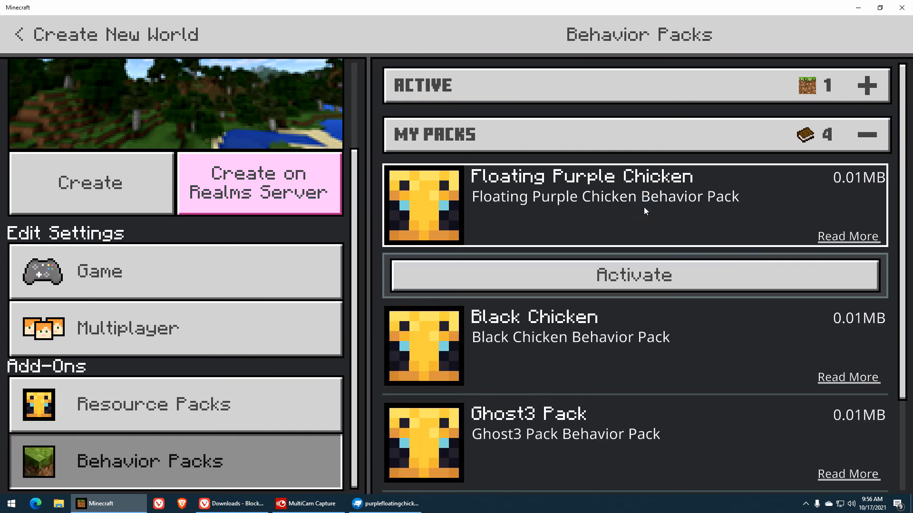
click(621, 270)
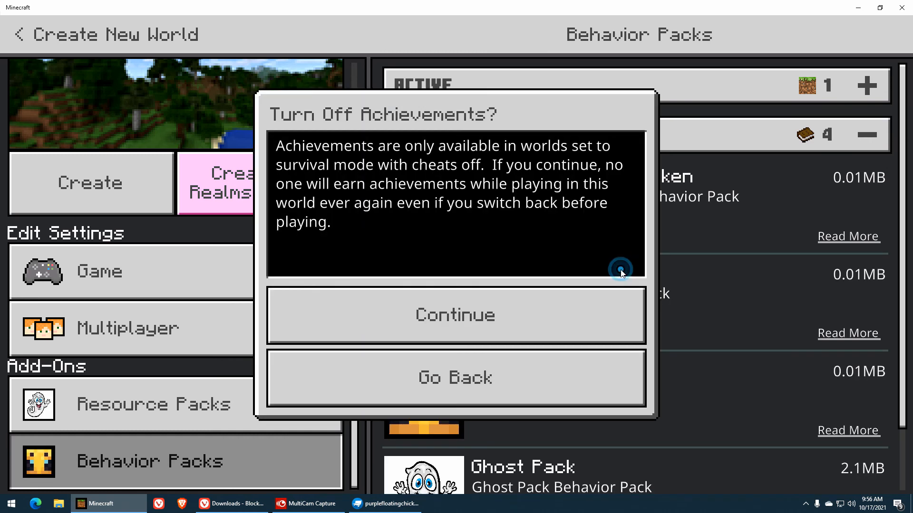
click(475, 316)
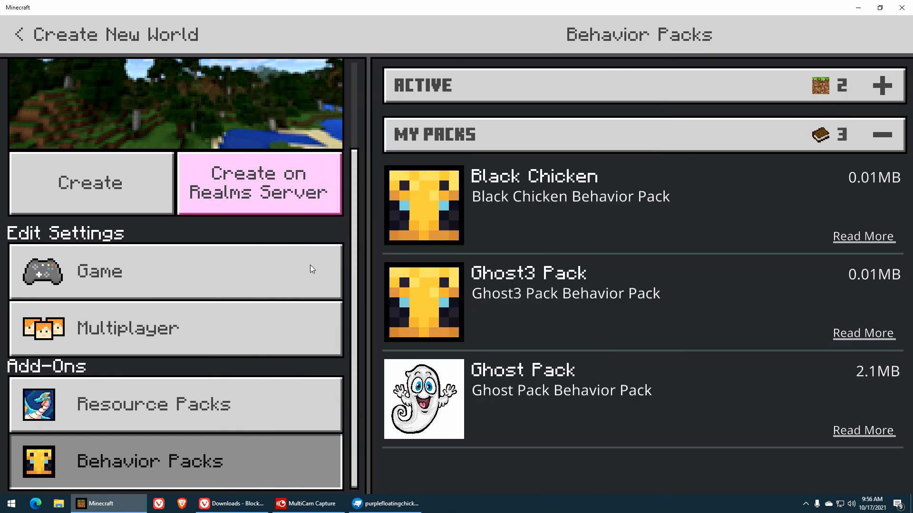
click(87, 184)
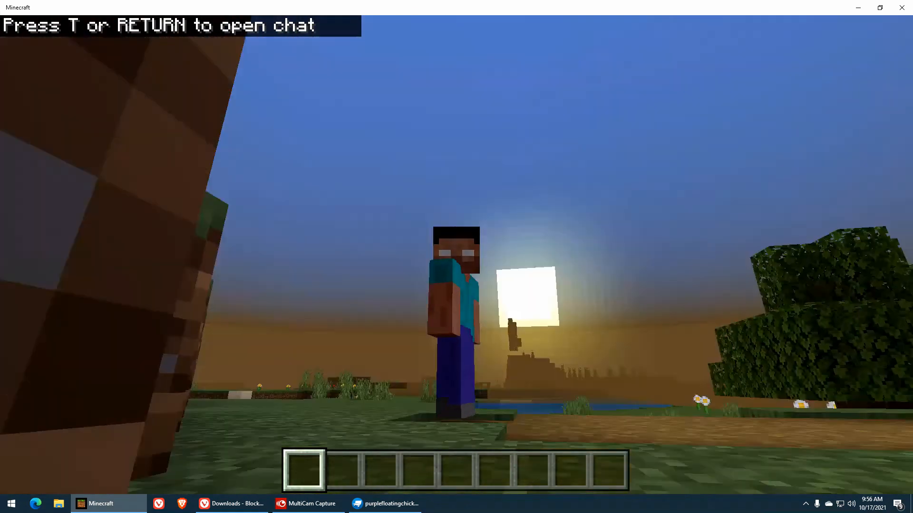
Take a stack of 64 of the custom dark purple spawn eggs from the Nature items and put it in the first hotbar slot.
key(e)
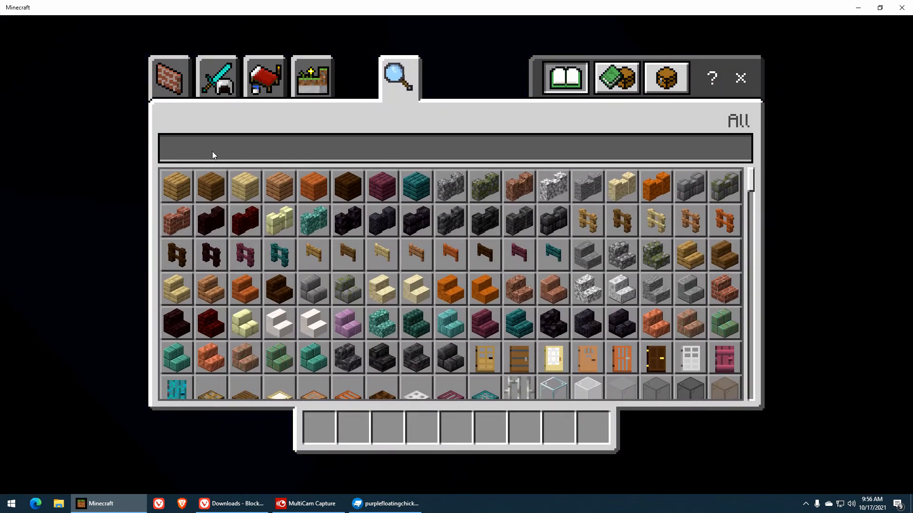
click(316, 79)
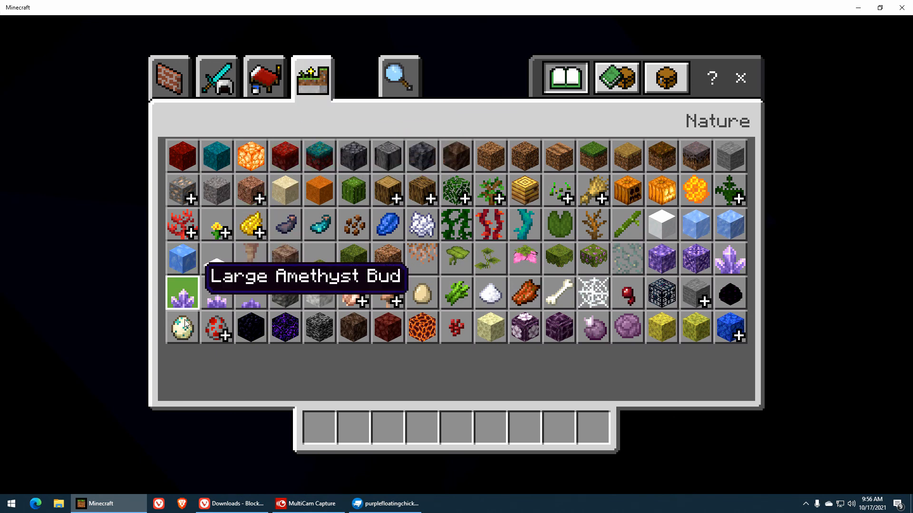
click(216, 335)
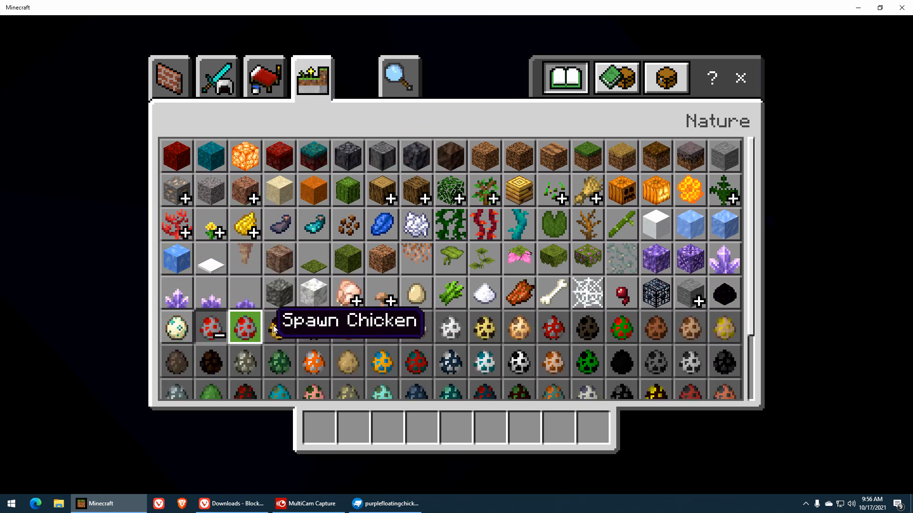
scroll(244, 319, down, 3)
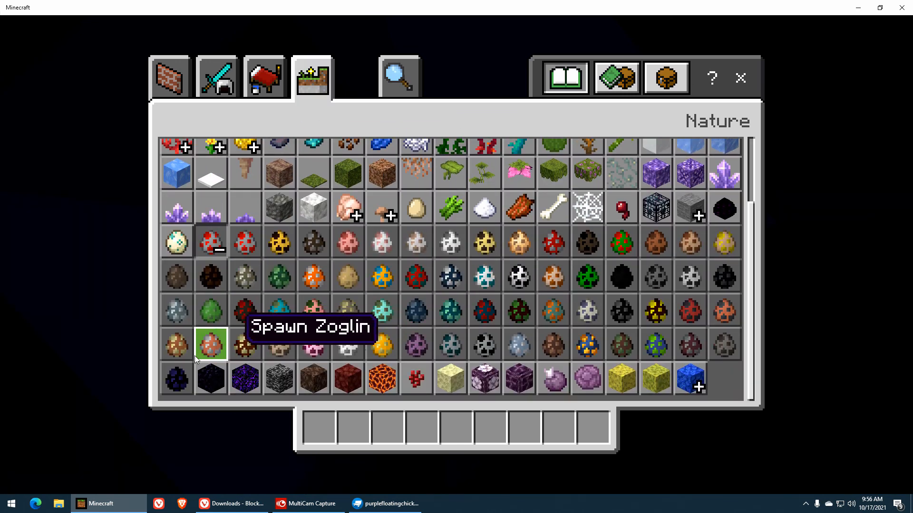
click(172, 388)
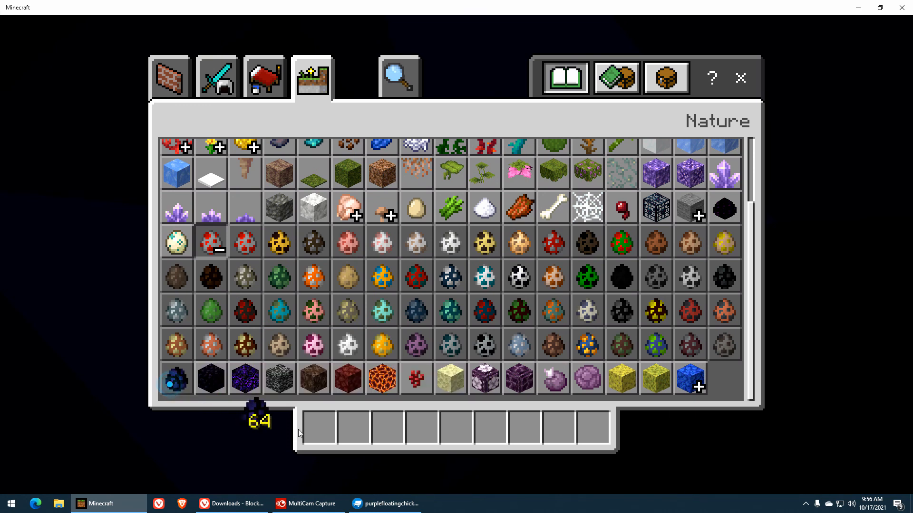
click(326, 430)
click(740, 78)
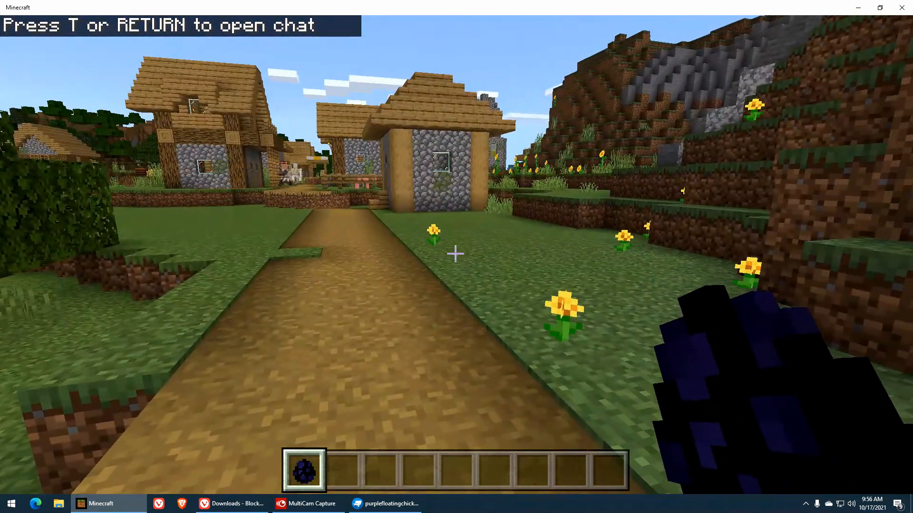
Spawn a group of purple floating chickens on the village path and the grass beside it.
right_click(456, 254)
right_click(455, 254)
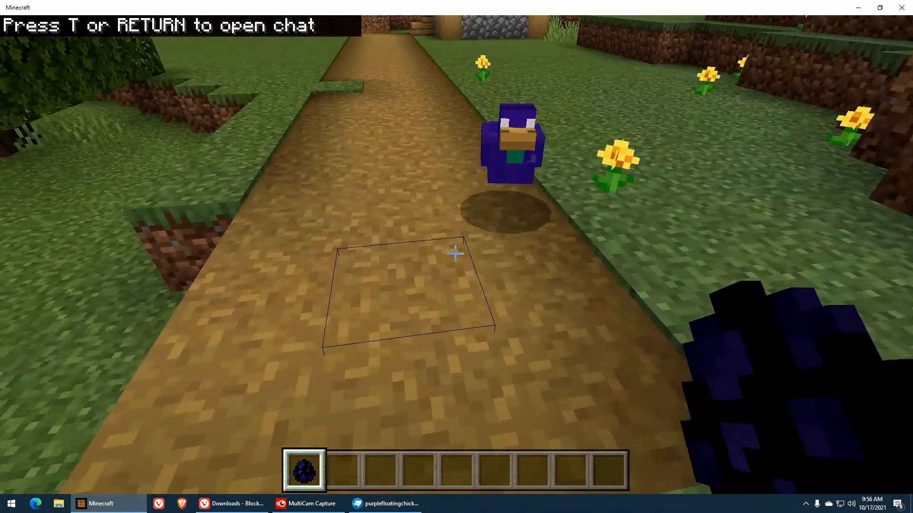
right_click(455, 254)
right_click(455, 254)
right_click(455, 254)
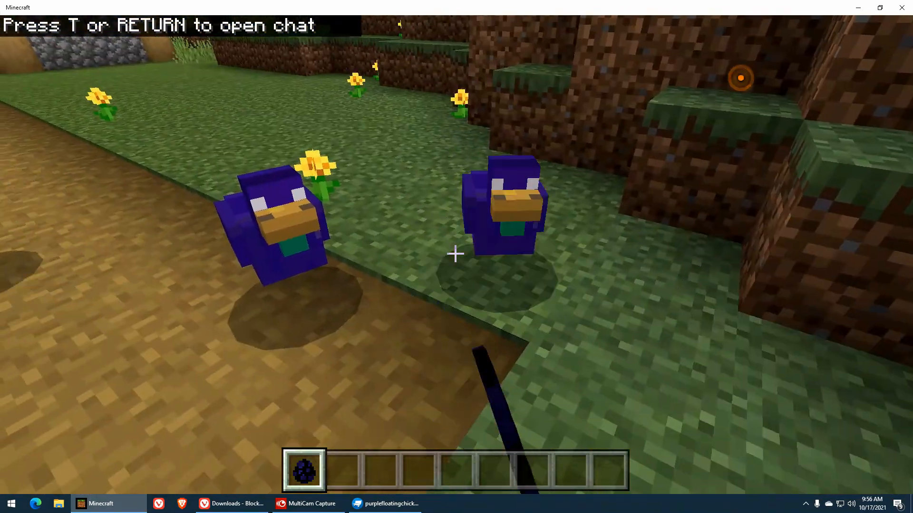
key(s)
right_click(455, 253)
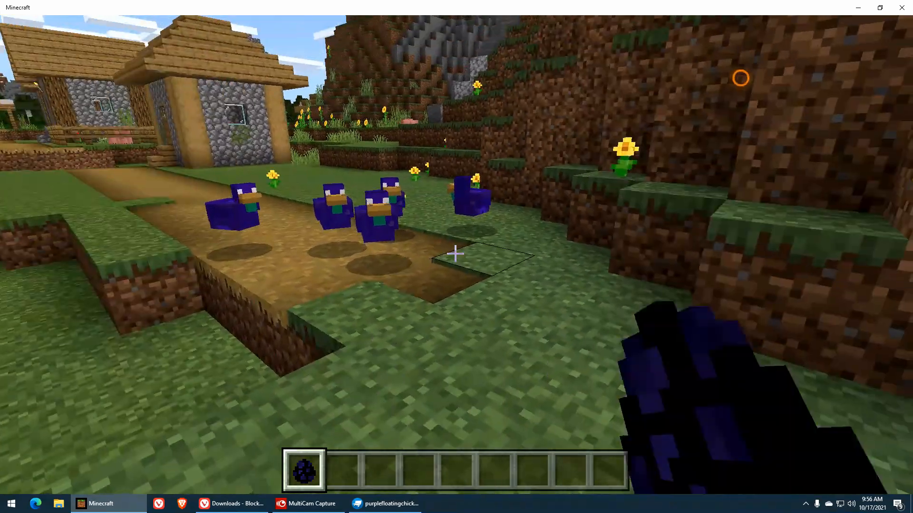
right_click(455, 254)
right_click(455, 254)
key(s)
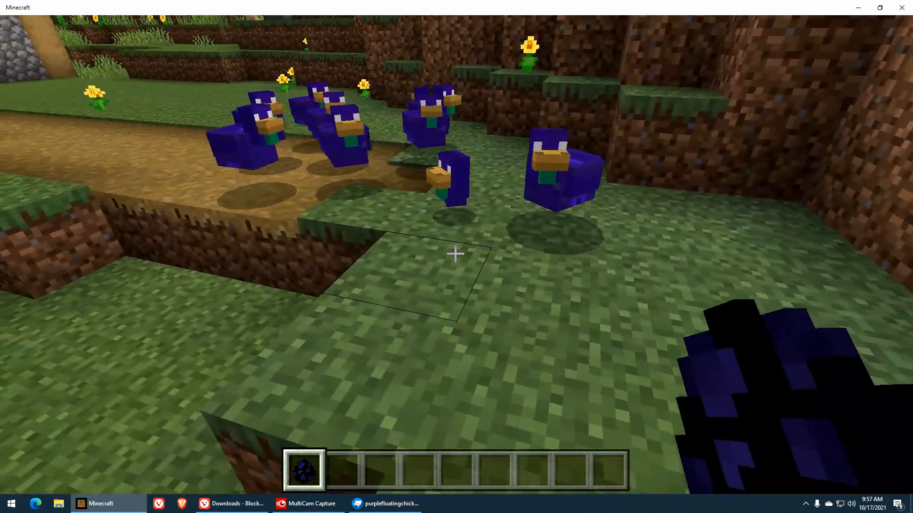
right_click(455, 254)
key(a)
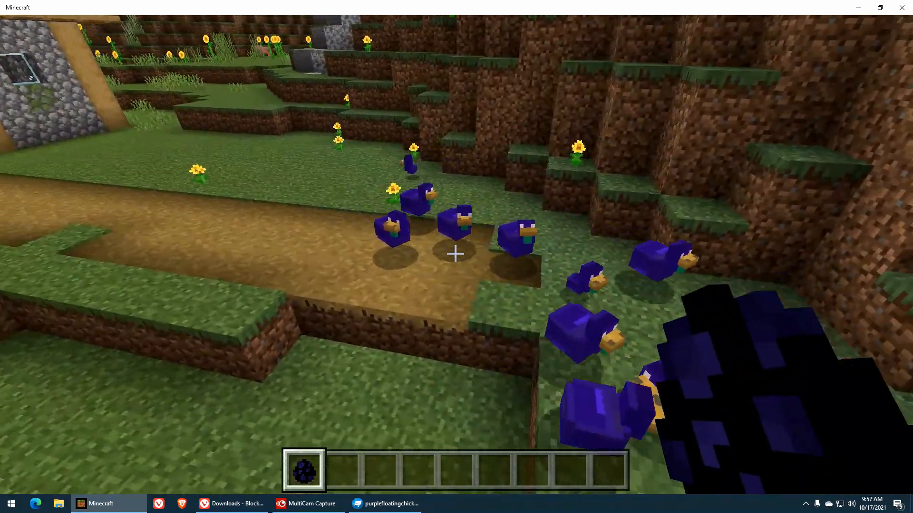
Move to the lower grass near the water and spawn more purple floating chickens there.
key(s)
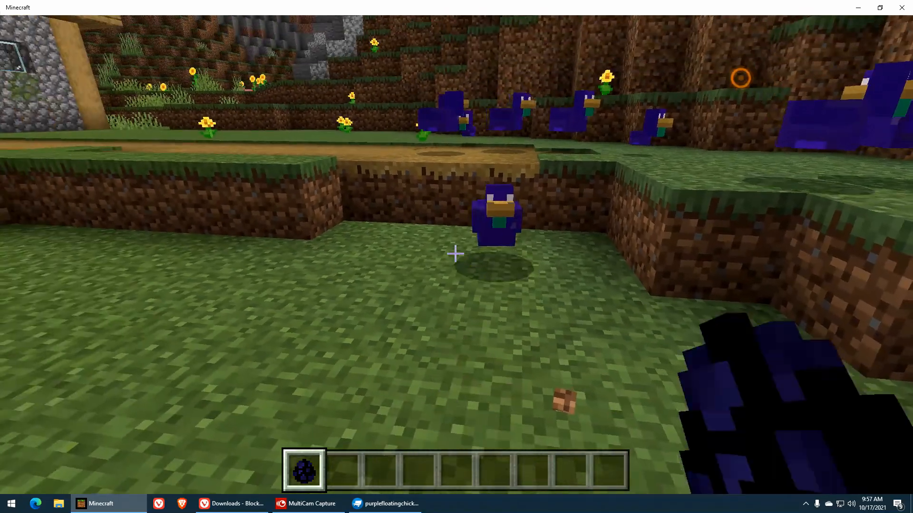
right_click(455, 254)
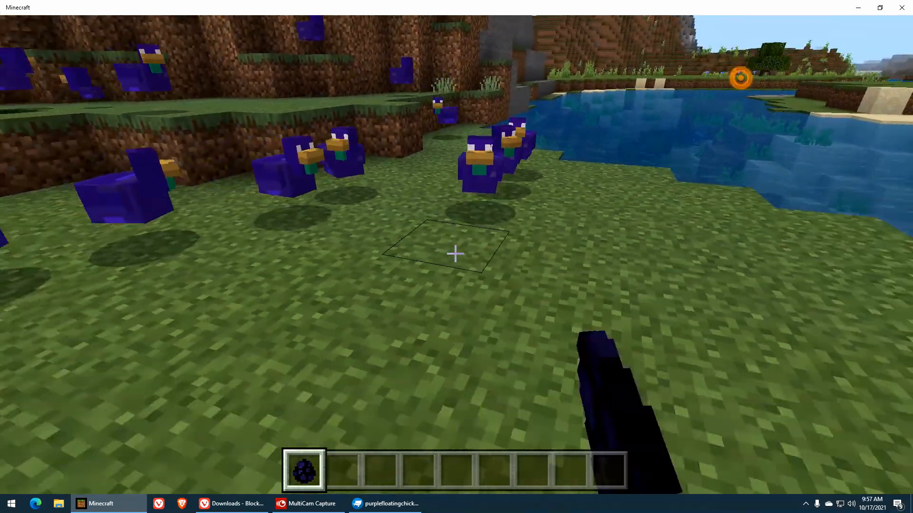
right_click(456, 254)
right_click(455, 254)
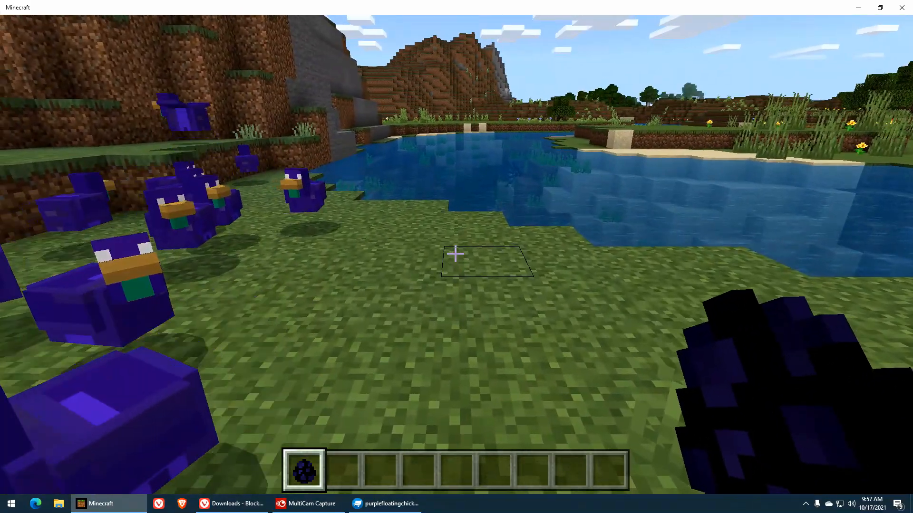
right_click(455, 254)
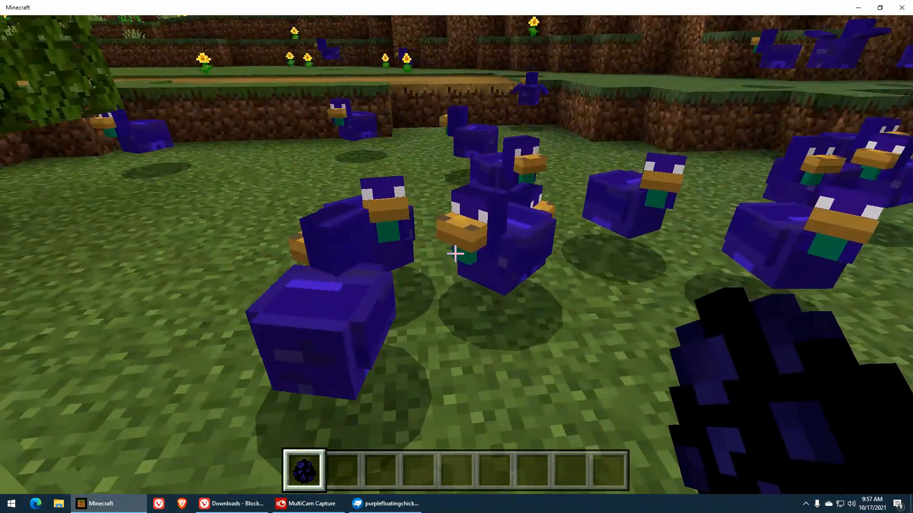